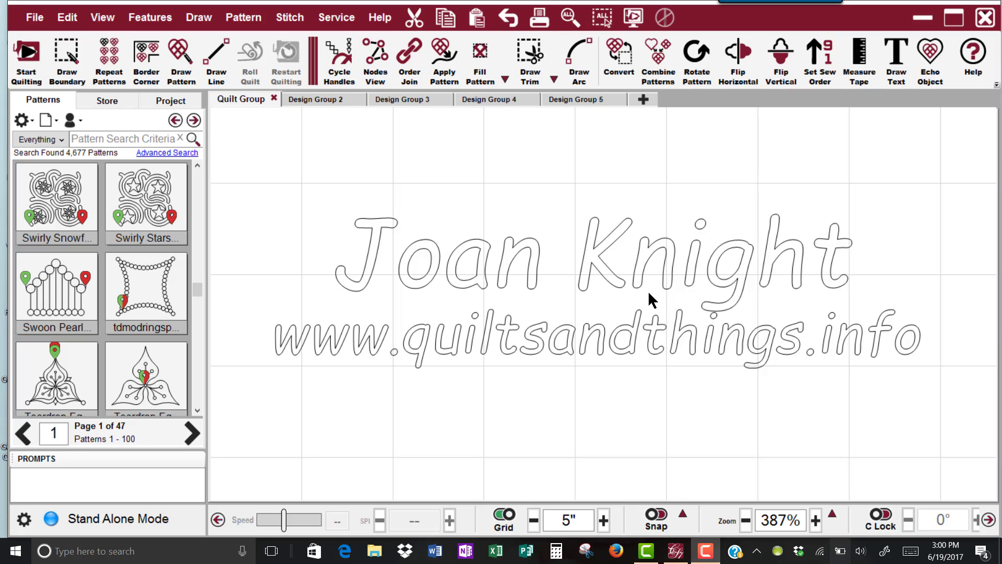
# Show Design Group 2 and browse the 5th year 2 folder on the USB drive for quilt block photos to import.
pyautogui.click(321, 97)
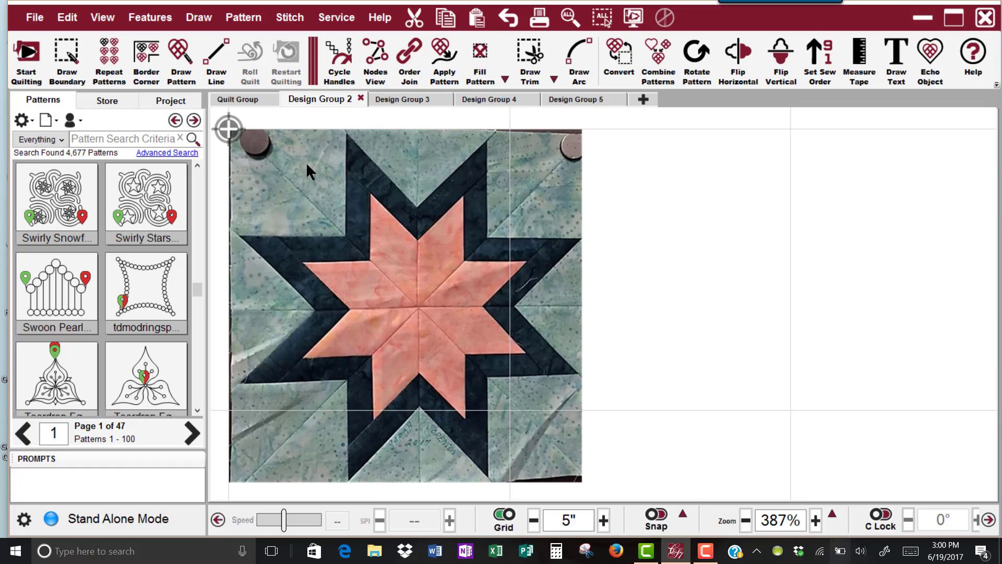
pyautogui.click(32, 21)
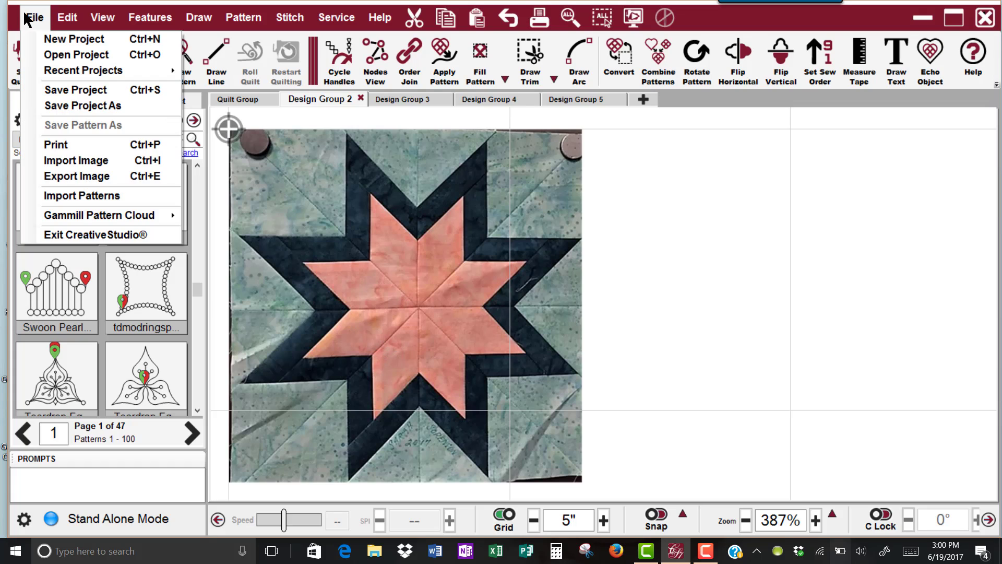
pyautogui.click(64, 163)
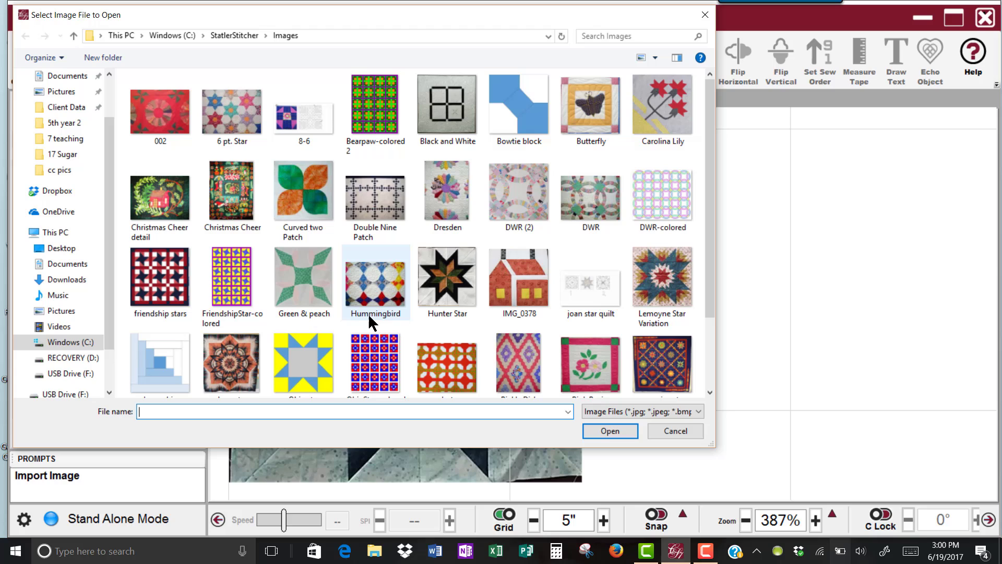
pyautogui.moveTo(367, 308)
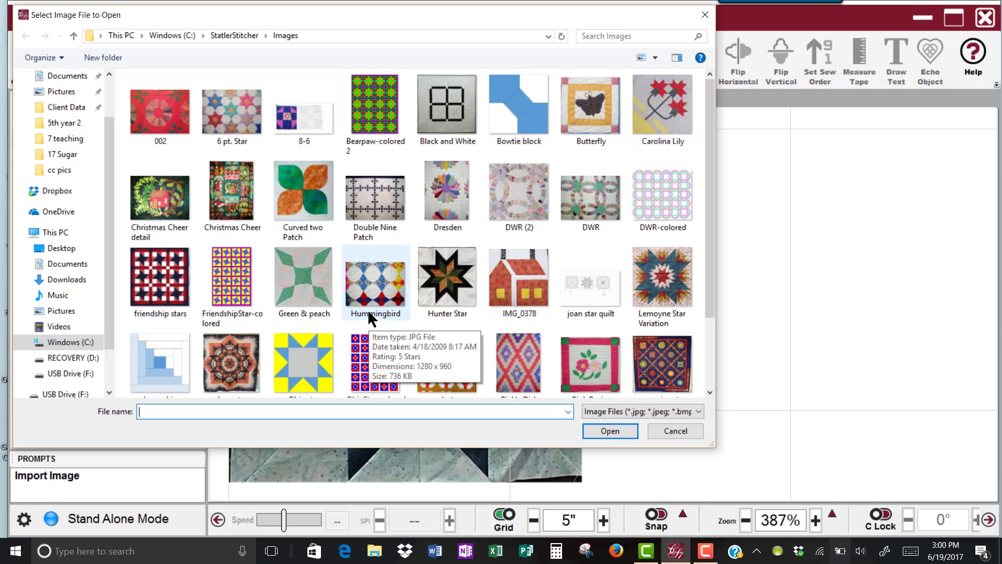
pyautogui.click(64, 374)
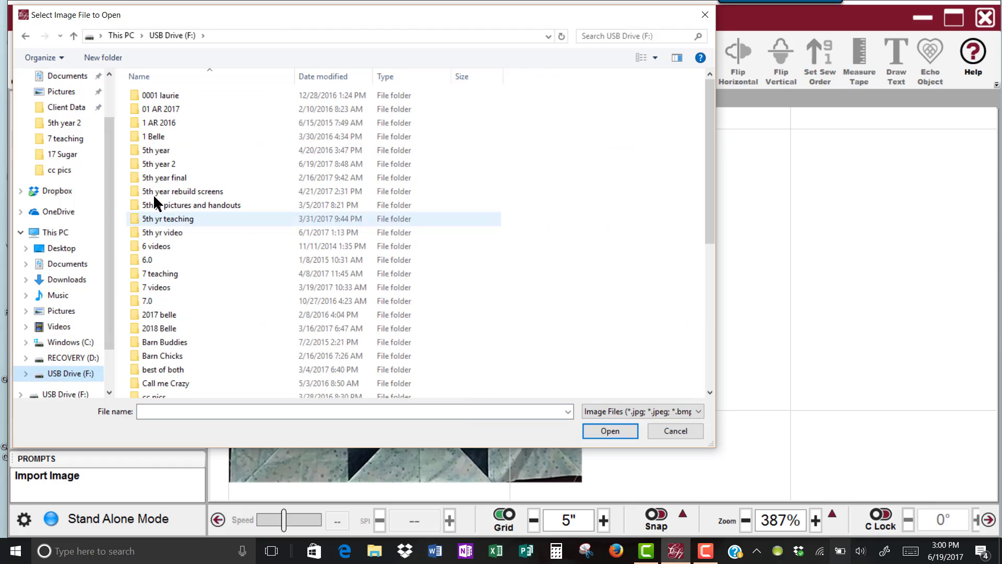
pyautogui.click(162, 165)
pyautogui.doubleClick(163, 164)
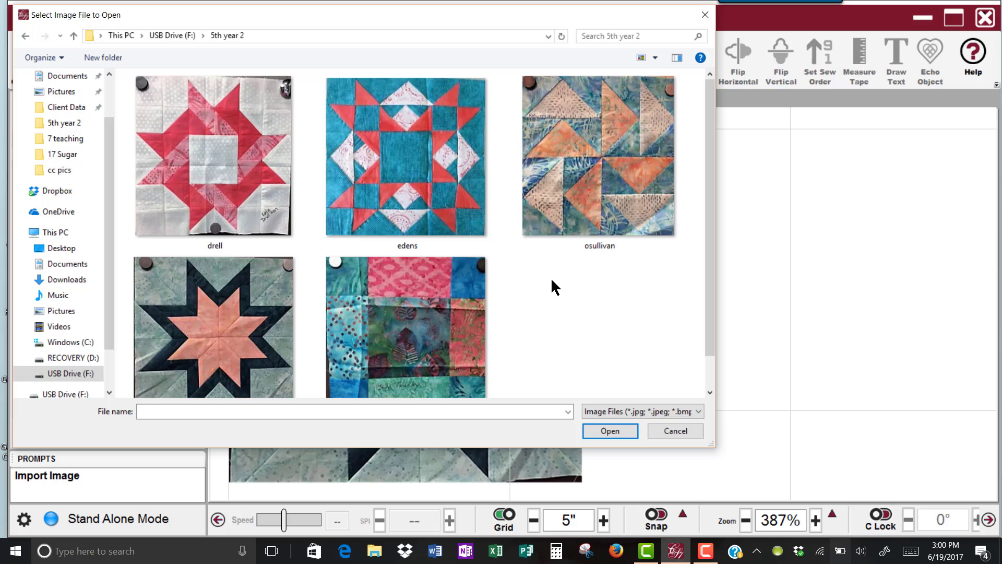
pyautogui.click(605, 431)
pyautogui.click(688, 434)
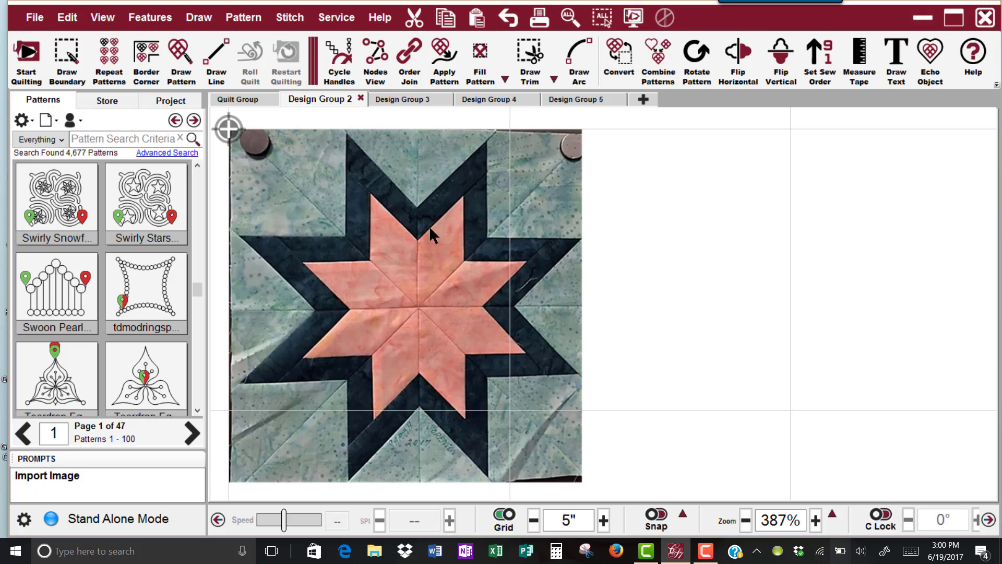
# View the contents of the other design groups and return to Design Group 2.
pyautogui.click(409, 96)
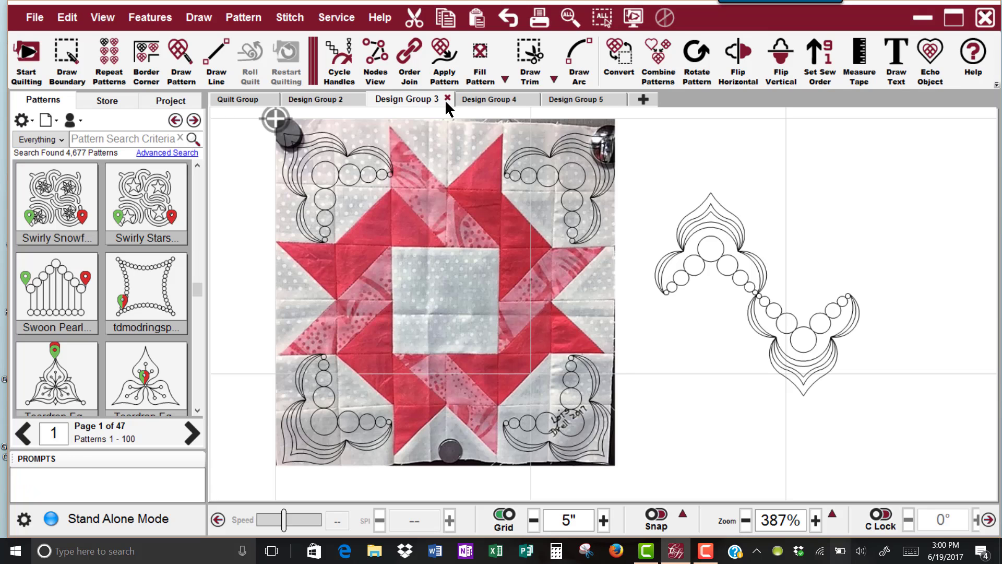
pyautogui.click(492, 99)
pyautogui.click(548, 99)
pyautogui.click(315, 98)
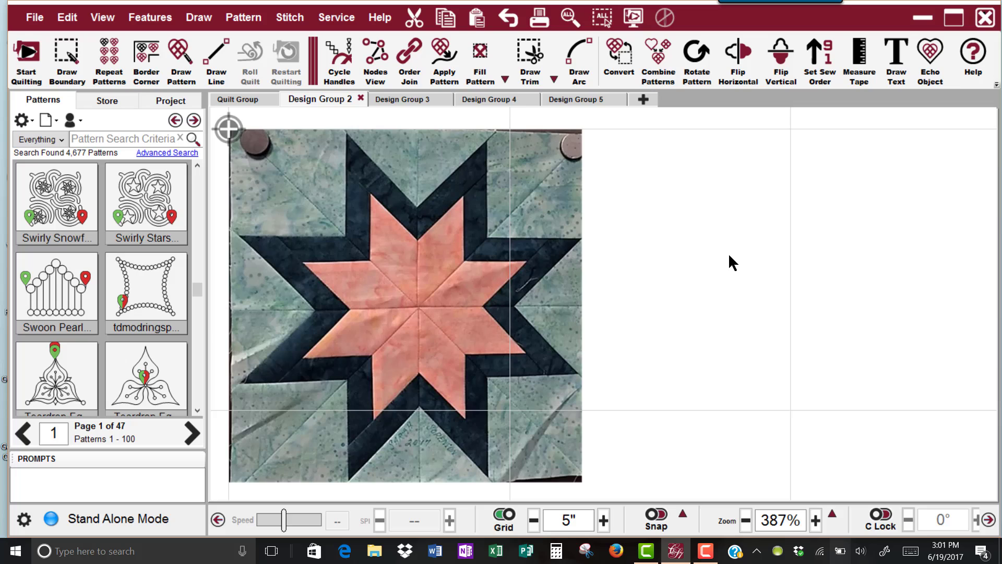
# Lower the image opacity of the star block photo to a little over half in the Image Attributes.
pyautogui.rightClick(747, 251)
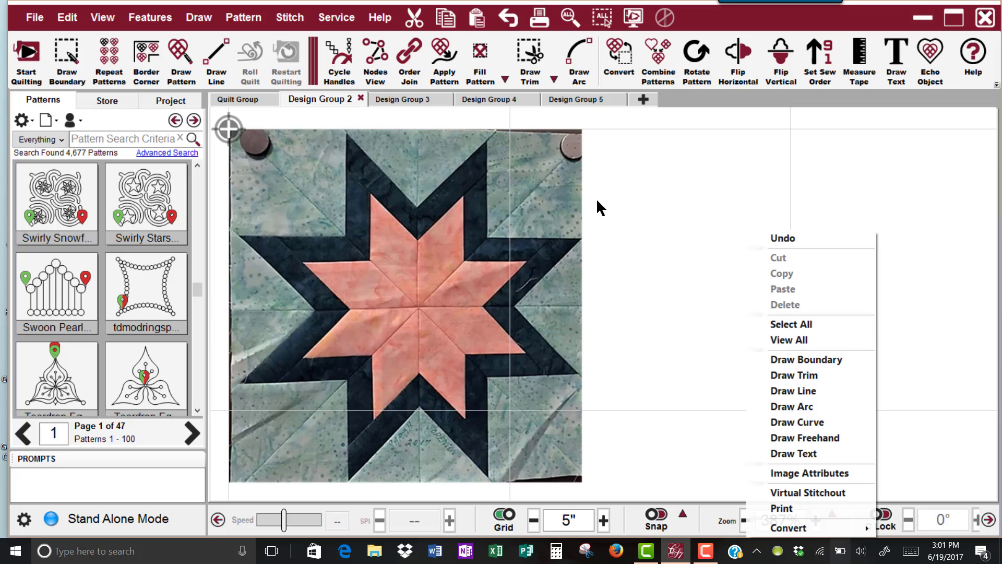
pyautogui.click(792, 473)
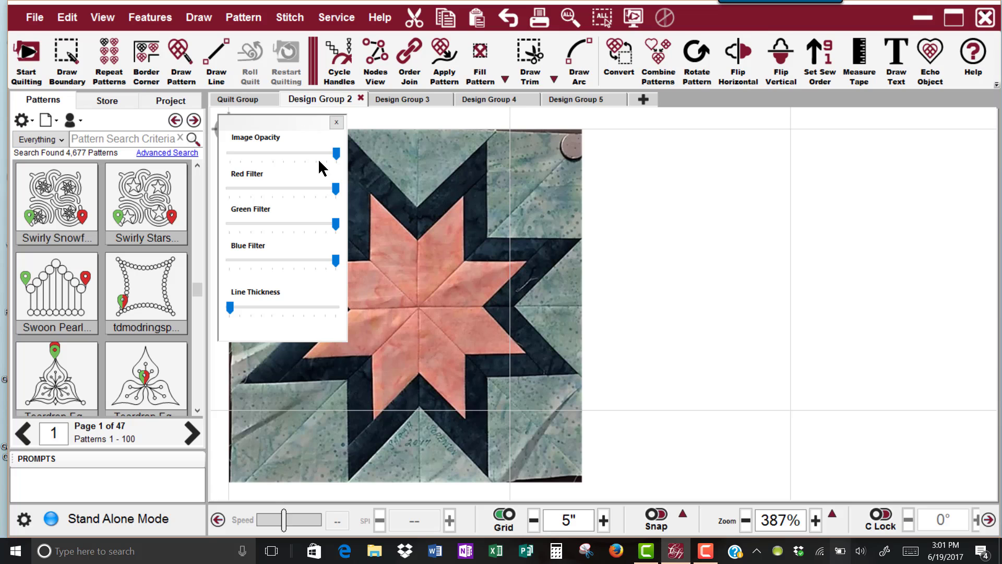
pyautogui.moveTo(336, 153); pyautogui.dragTo(301, 152)
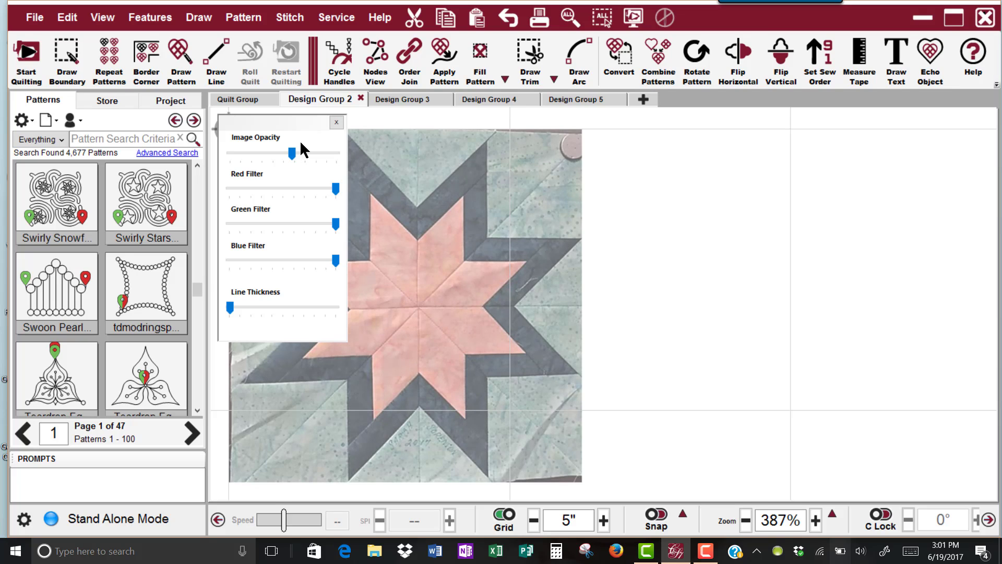
pyautogui.click(336, 122)
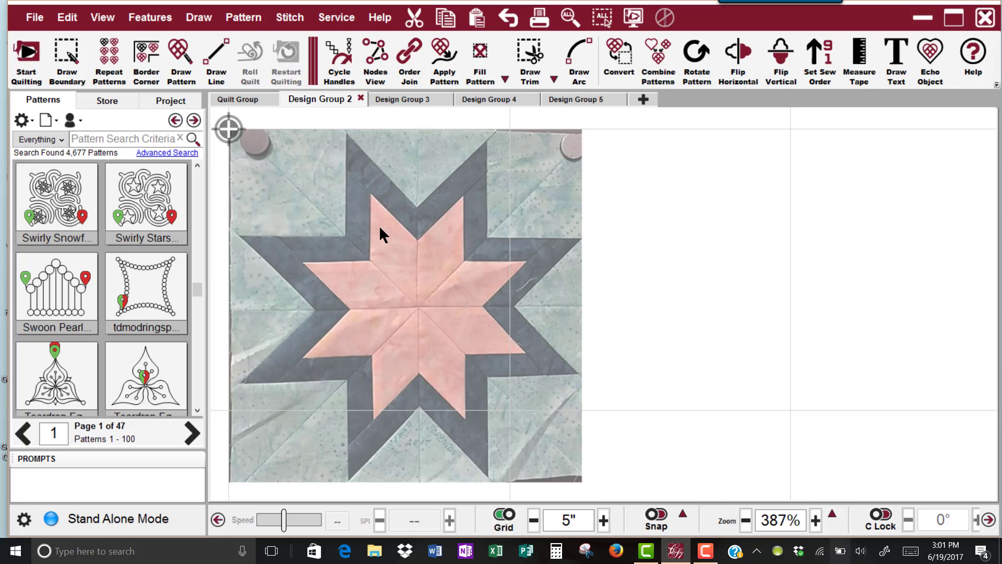
# Search the pattern library for "star".
pyautogui.click(86, 139)
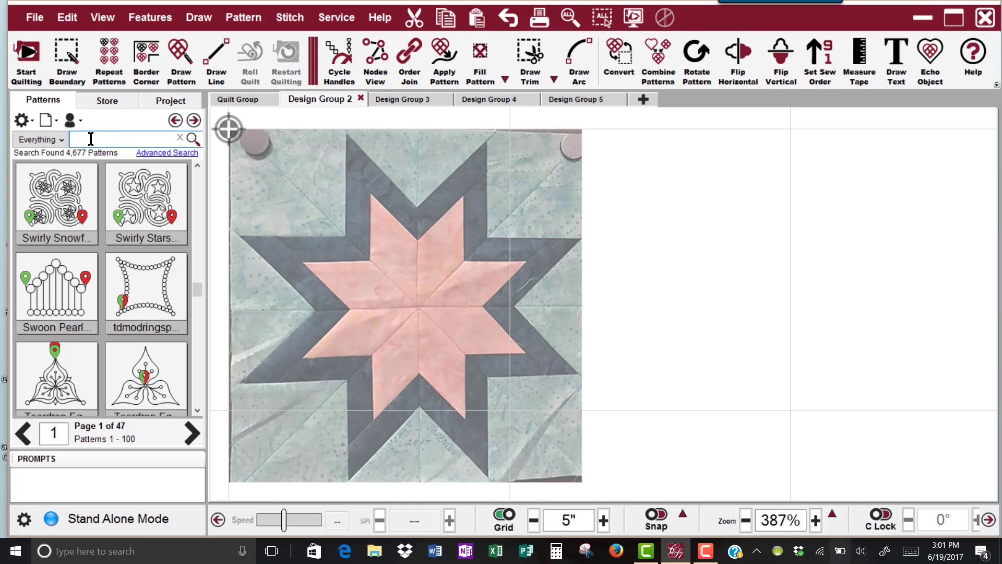
pyautogui.write('sar')
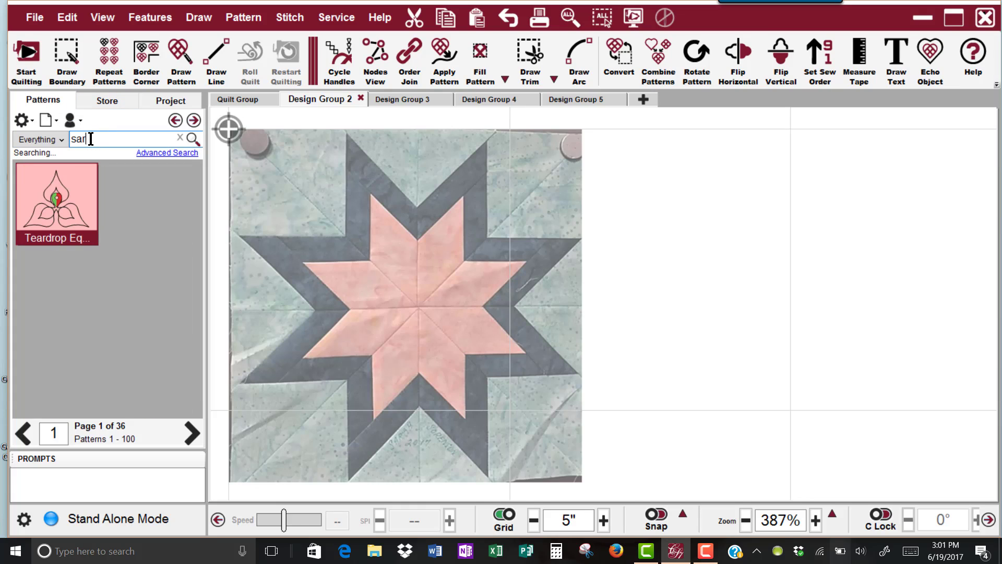
pyautogui.press('BackSpace')
pyautogui.press('BackSpace')
pyautogui.press('BackSpace')
pyautogui.write('at')
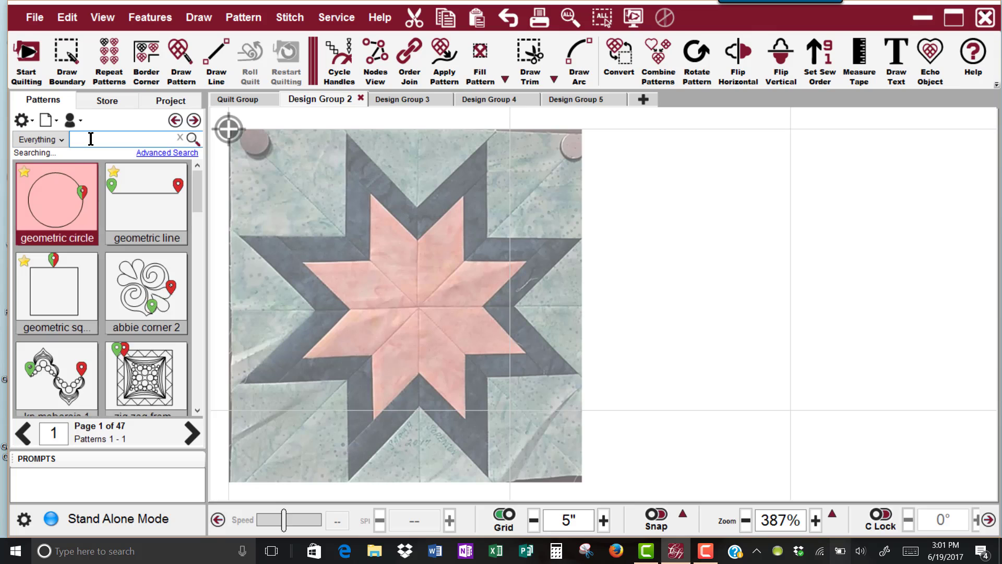
pyautogui.press('BackSpace')
pyautogui.press('BackSpace')
pyautogui.write('star')
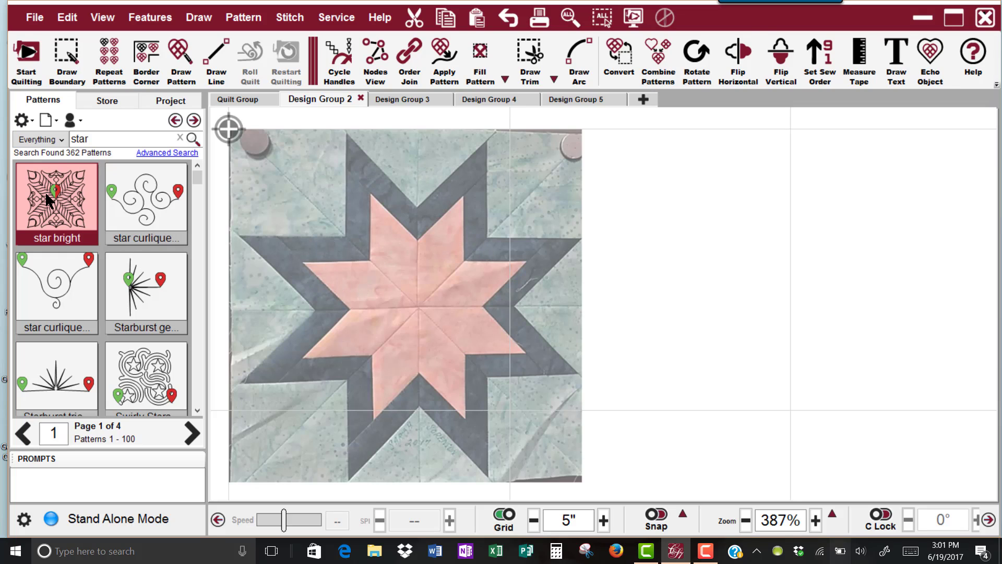
# Place the star bright pattern at the centre of the star block photo.
pyautogui.moveTo(45, 191); pyautogui.dragTo(417, 313)
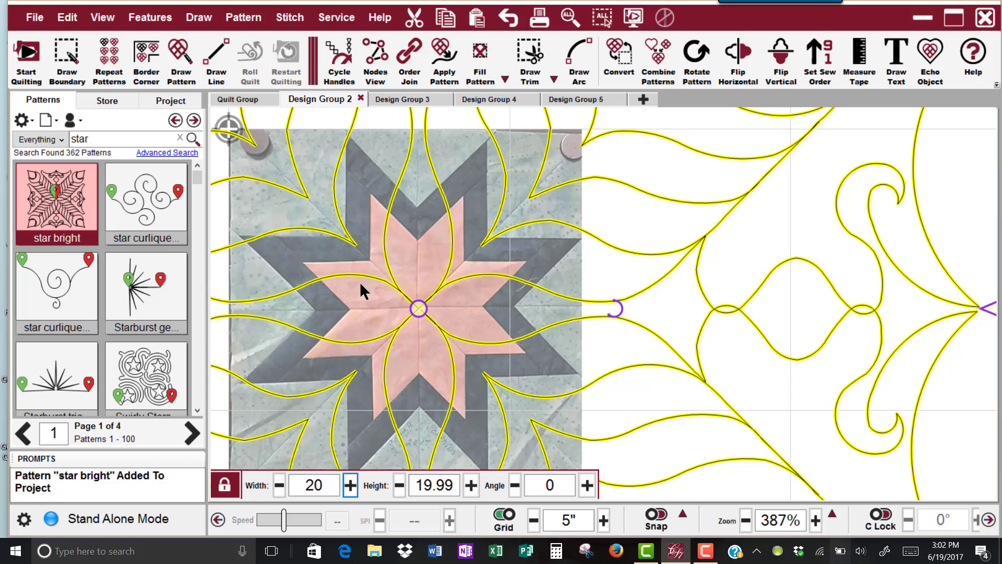
pyautogui.scroll(-4, 410, 314)
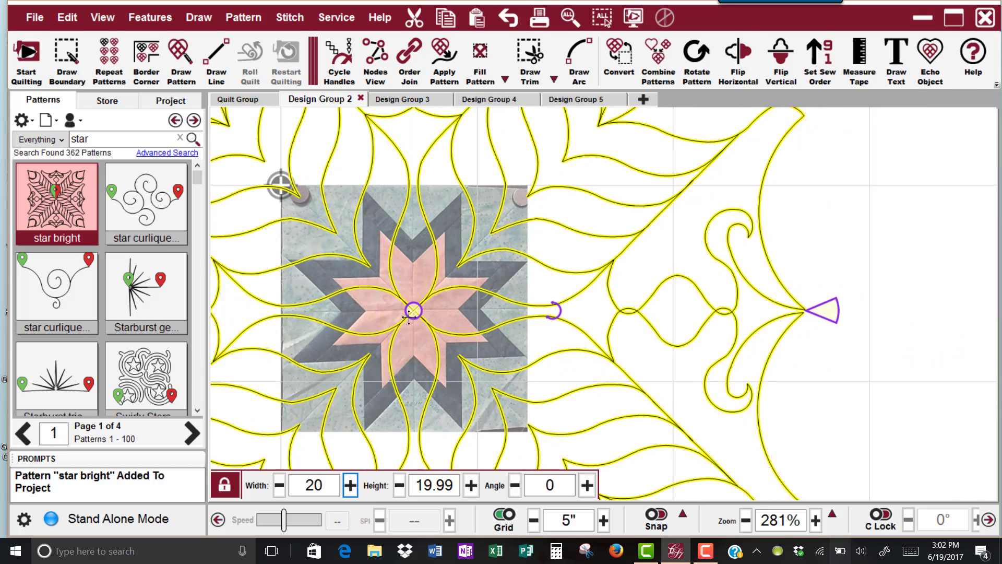
pyautogui.scroll(-6, 409, 314)
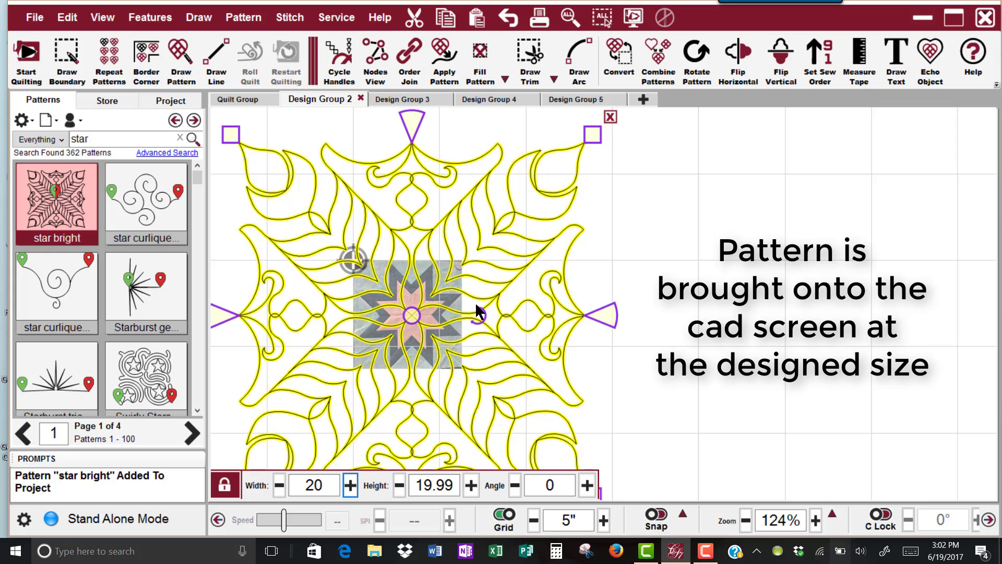
# Shrink the star bright pattern to about 6.19 by 6.18 inches with its centre handles and align it over the block photo.
pyautogui.click(422, 187)
pyautogui.moveTo(592, 135); pyautogui.dragTo(473, 253)
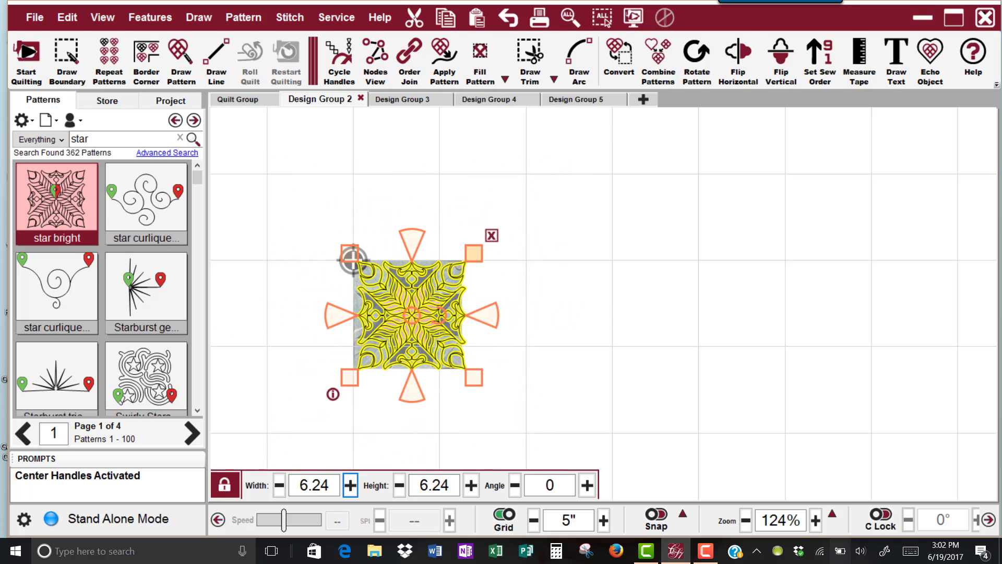
pyautogui.moveTo(412, 317); pyautogui.dragTo(408, 315)
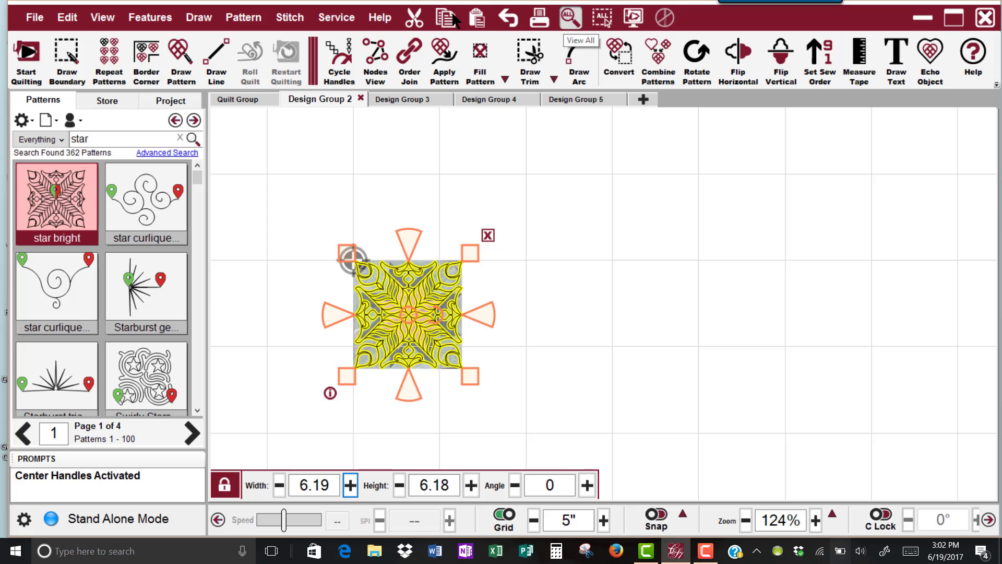
pyautogui.click(565, 17)
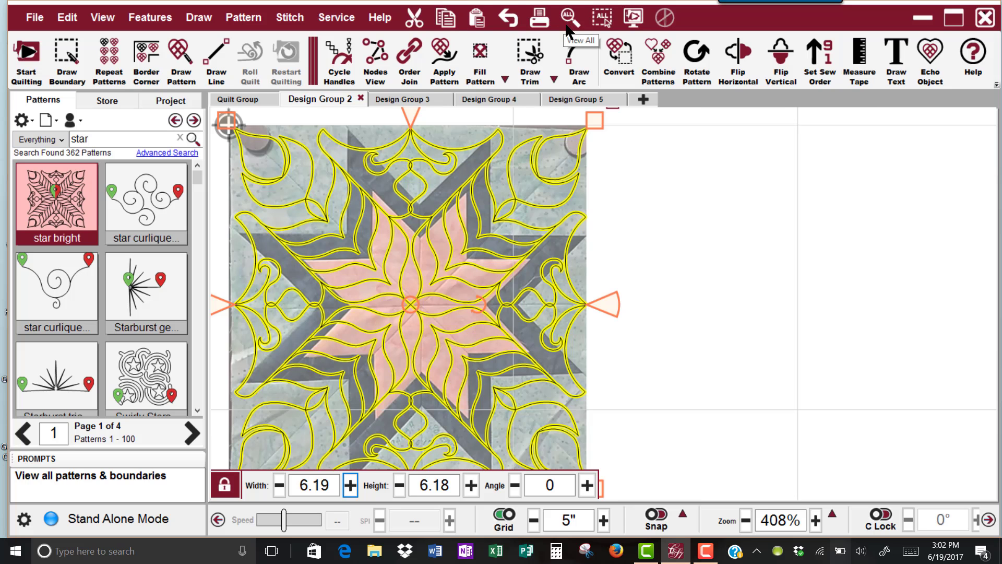
# Check the unselected star bright pattern's fit over the block and delete it from the layout.
pyautogui.click(703, 214)
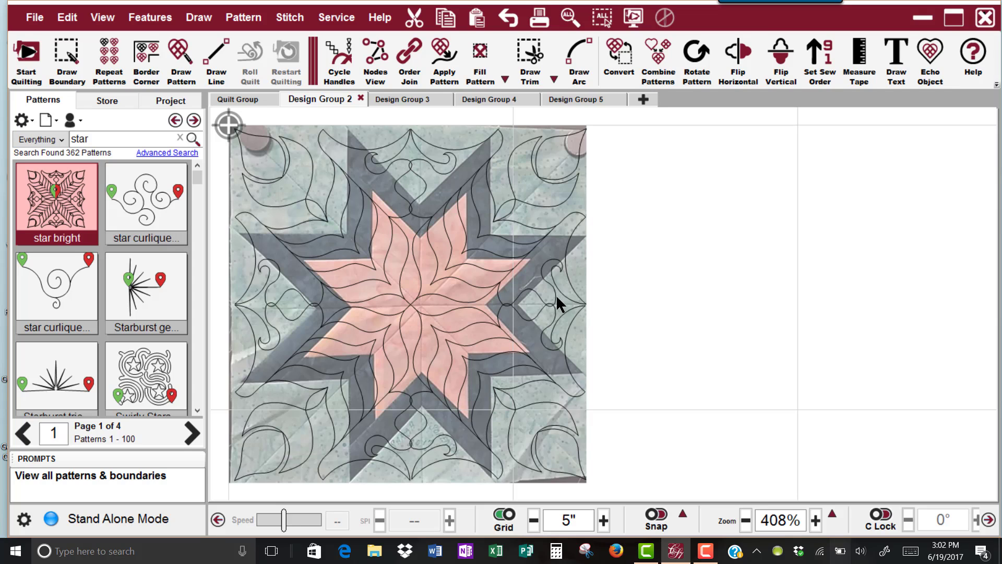
pyautogui.click(375, 234)
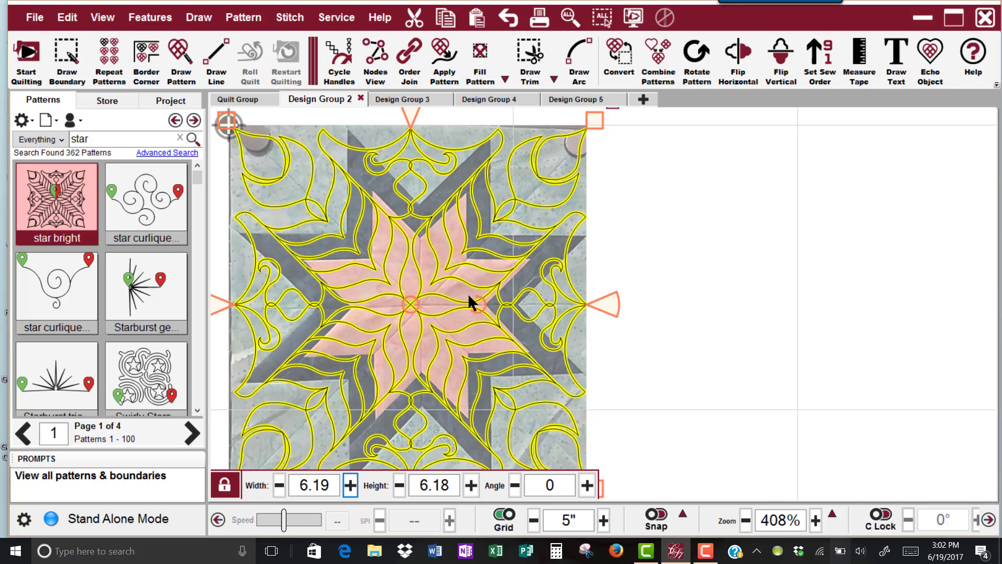
pyautogui.press('Delete')
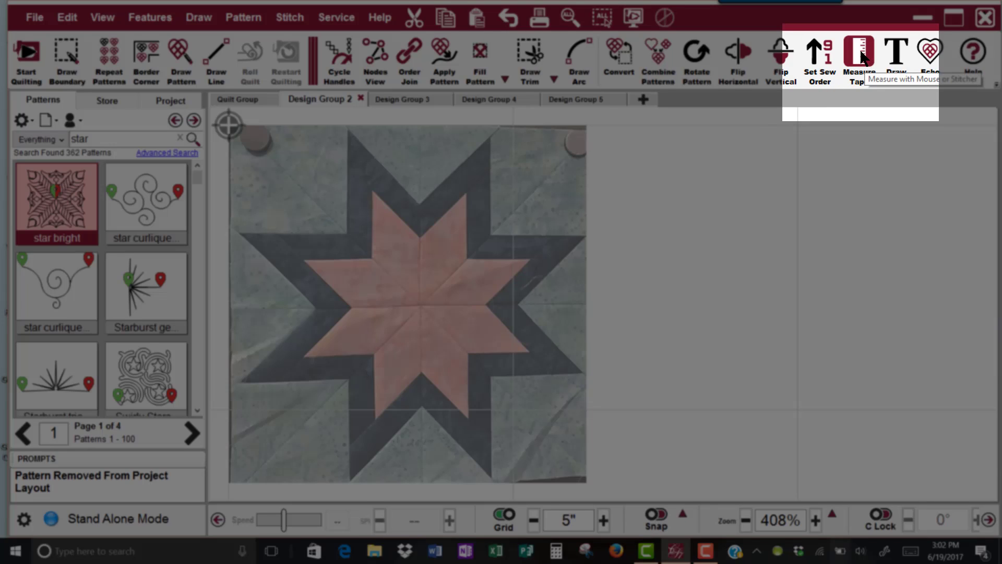
# Measure the star block's width and height with the Measure Tape.
pyautogui.click(861, 55)
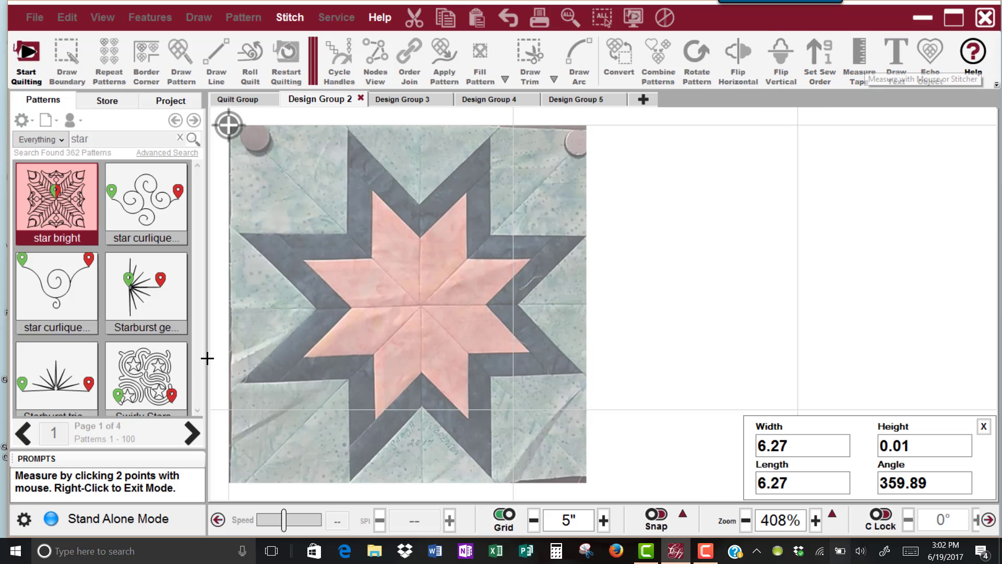
pyautogui.click(229, 304)
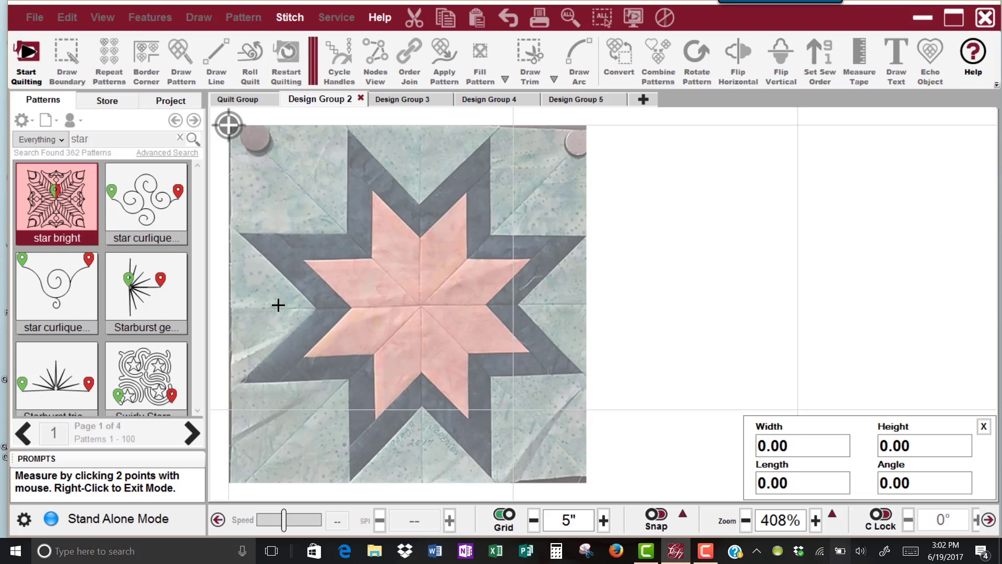
pyautogui.click(586, 305)
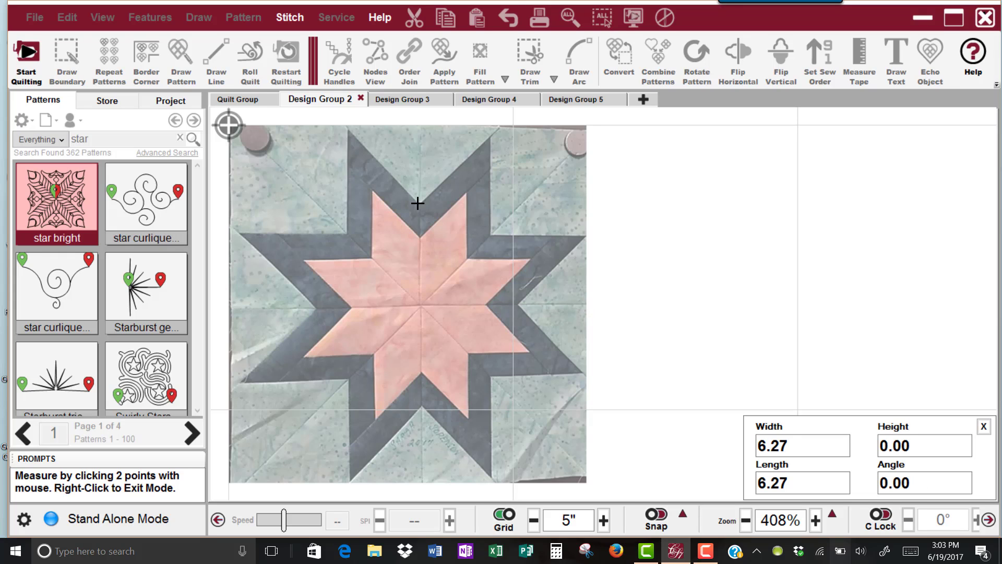
pyautogui.click(396, 124)
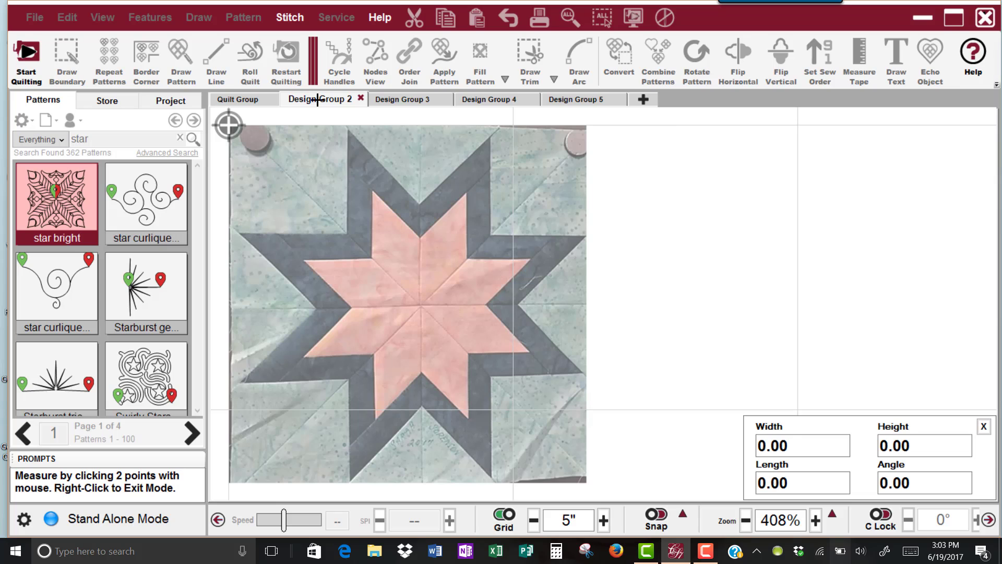
pyautogui.click(400, 484)
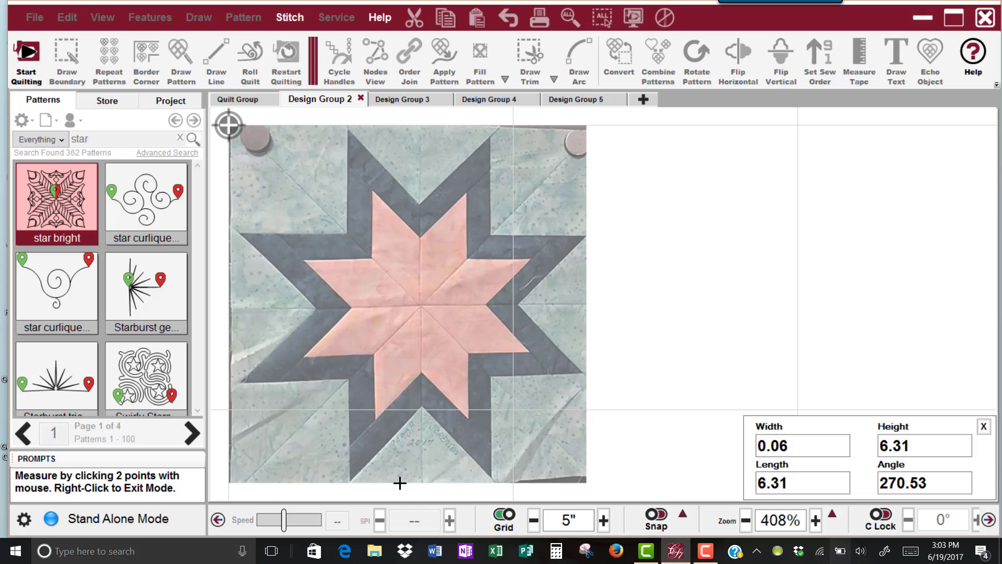
pyautogui.rightClick(320, 385)
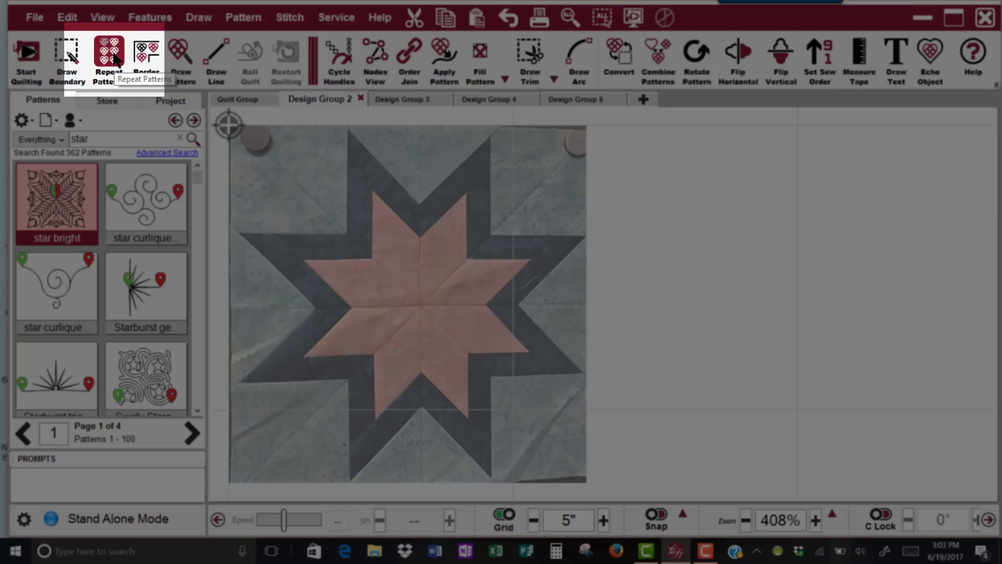
# Place the star bright pattern with Repeat Patterns from the block's upper-left corner and set its width to 6.30 inches.
pyautogui.click(109, 55)
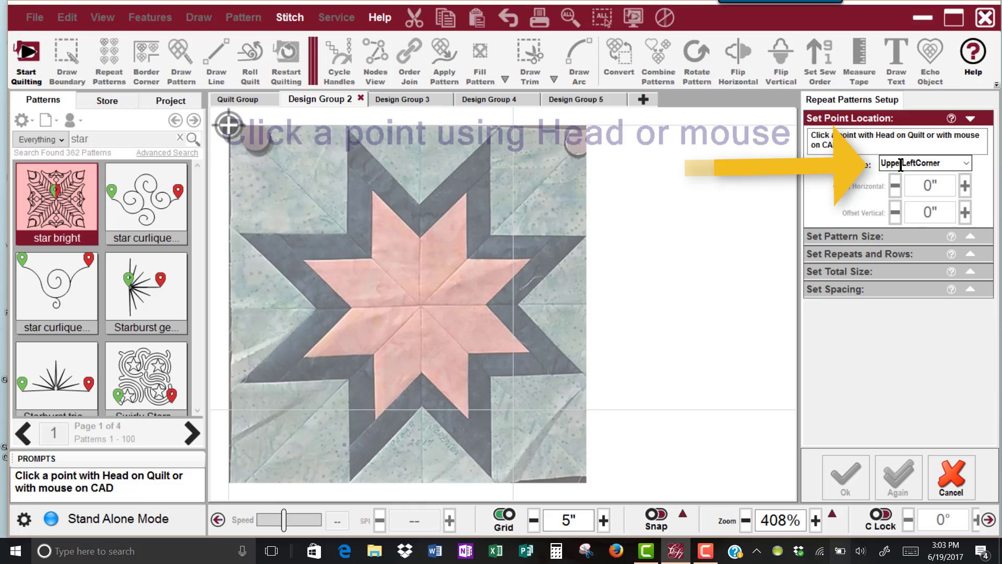
pyautogui.click(227, 122)
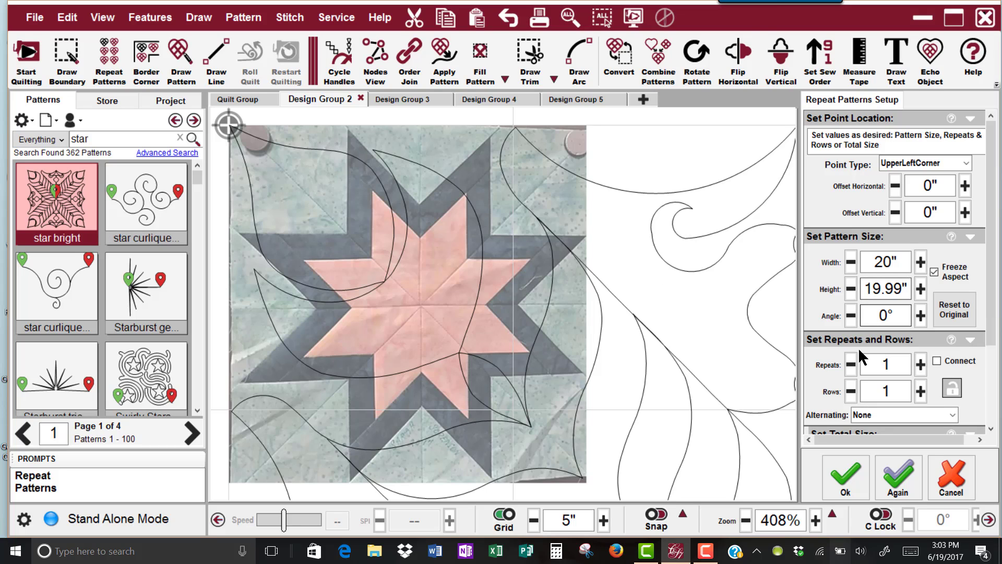
pyautogui.moveTo(906, 260); pyautogui.dragTo(866, 261)
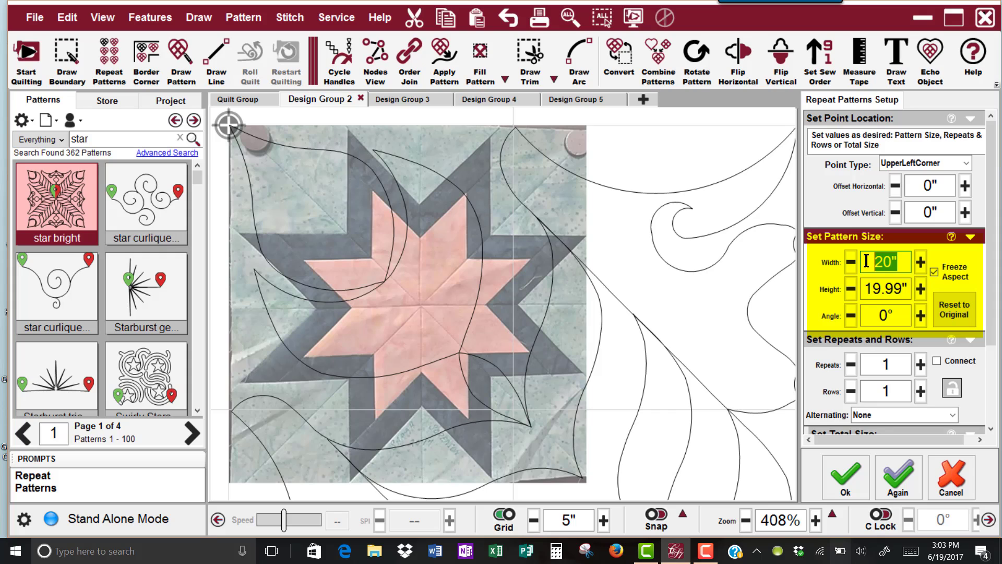
pyautogui.write('16.30')
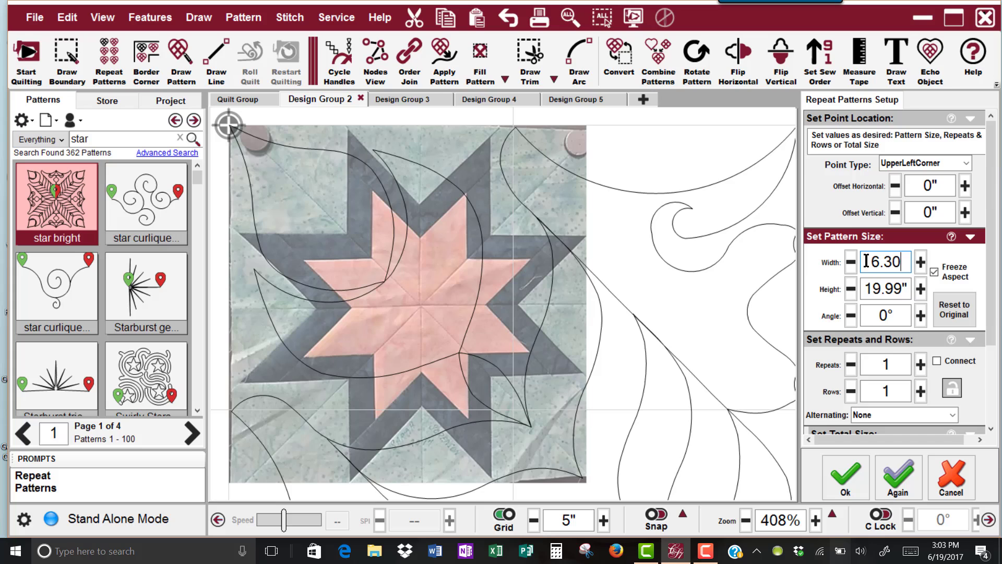
pyautogui.press('Return')
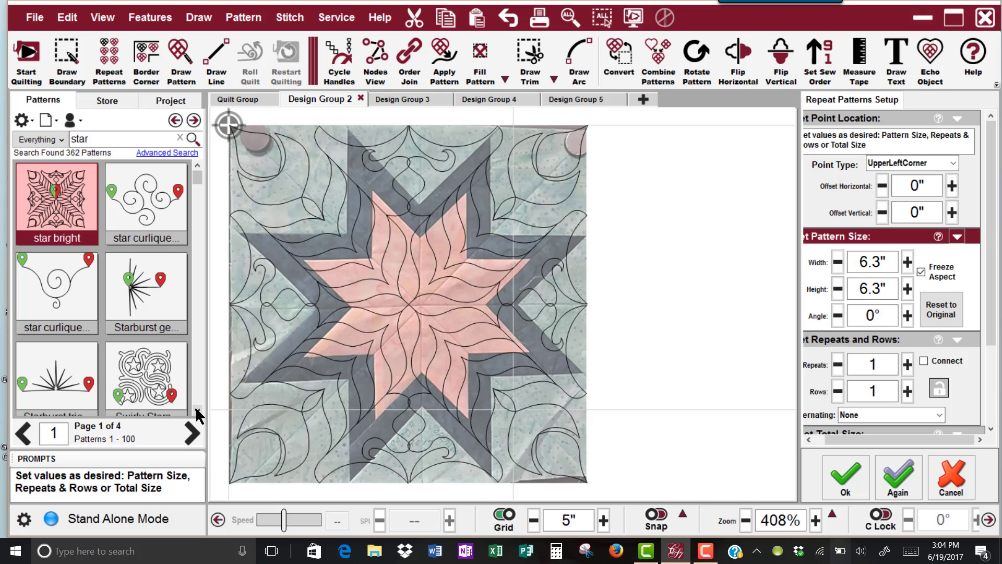
# Try the full-block Lemoyne Star pattern and the Mod Lemoyne pattern in the repeat preview over the star block.
pyautogui.scroll(-2, 155, 324)
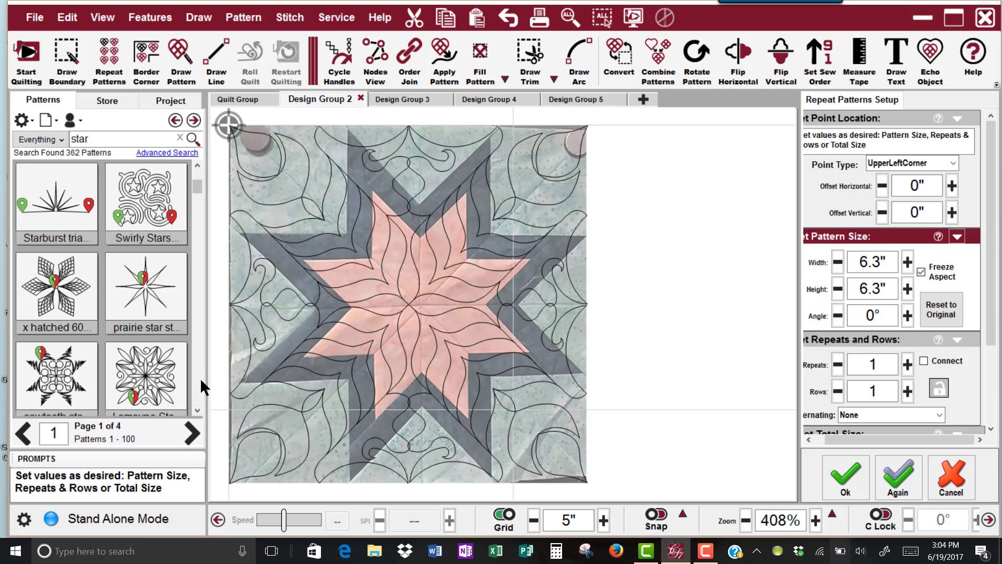
pyautogui.click(152, 379)
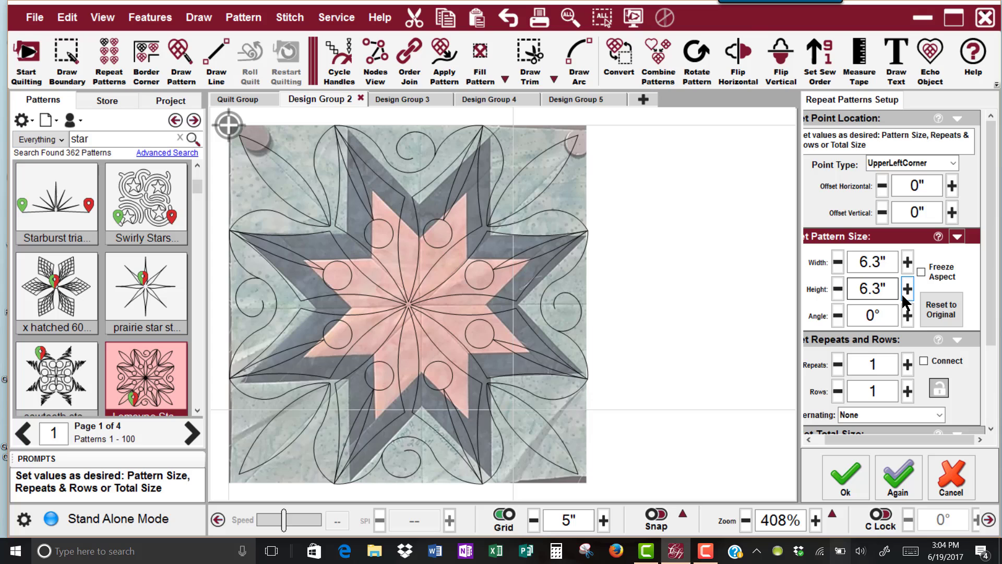
pyautogui.scroll(-3, 994, 265)
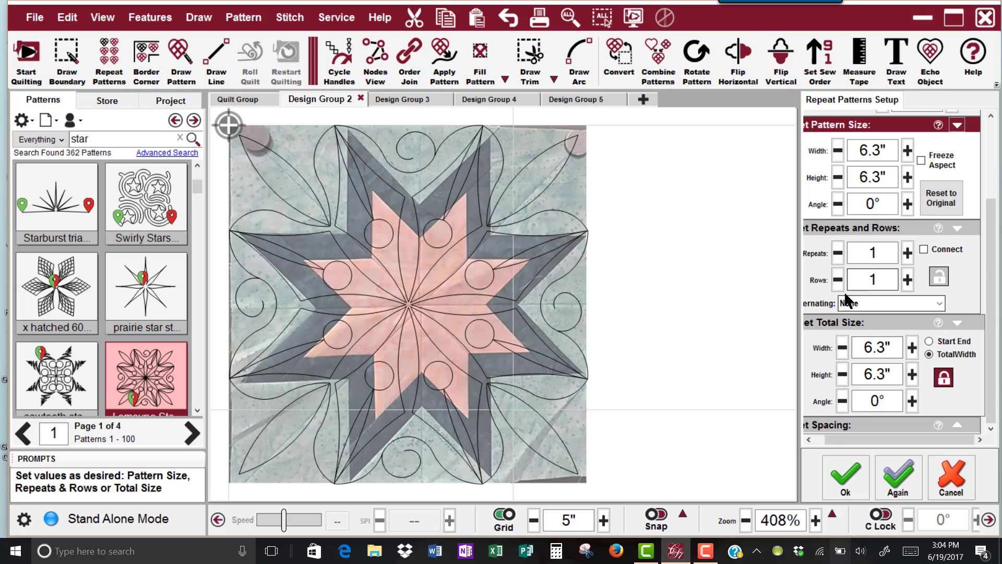
pyautogui.scroll(-5, 193, 406)
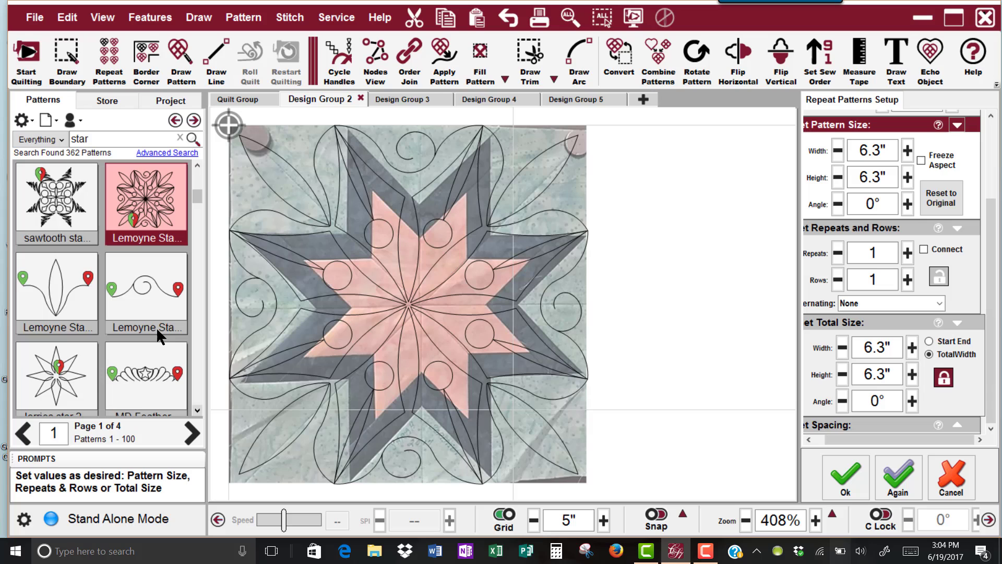
pyautogui.scroll(-1, 156, 327)
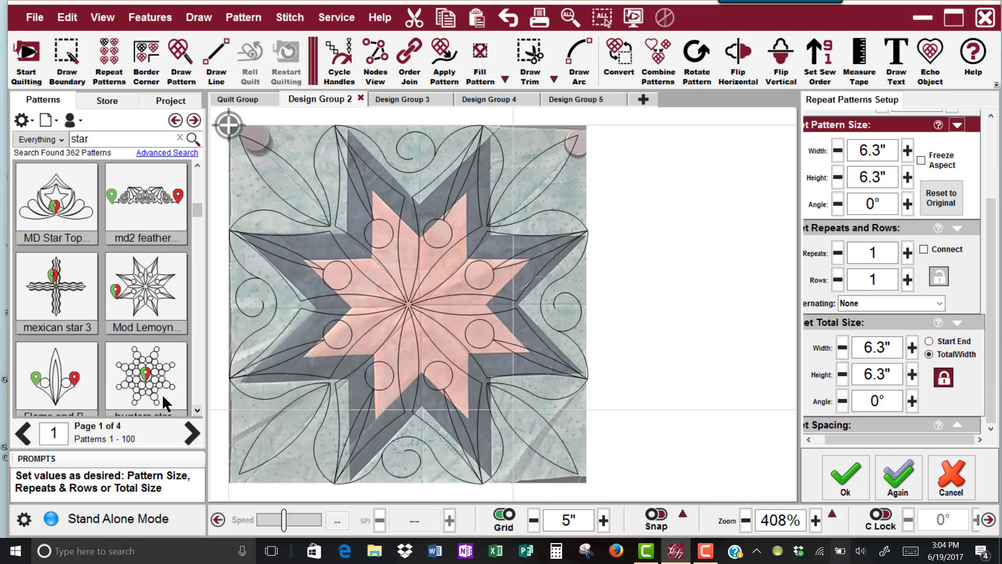
pyautogui.click(144, 293)
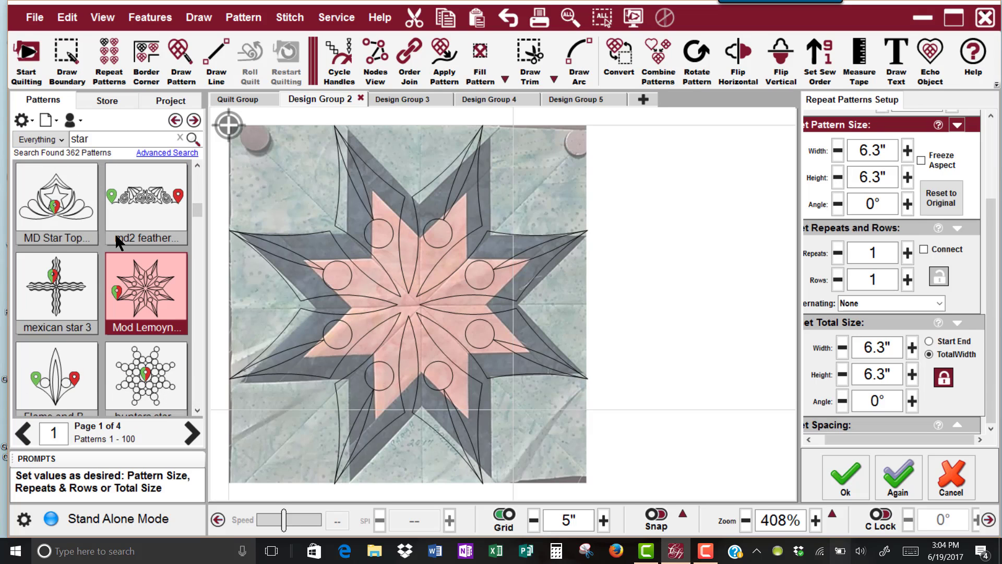
# Try the kites 54-40 star, the Elegant Leaves and the first Annettes Star pattern in the repeat preview over the block.
pyautogui.scroll(-3, 197, 407)
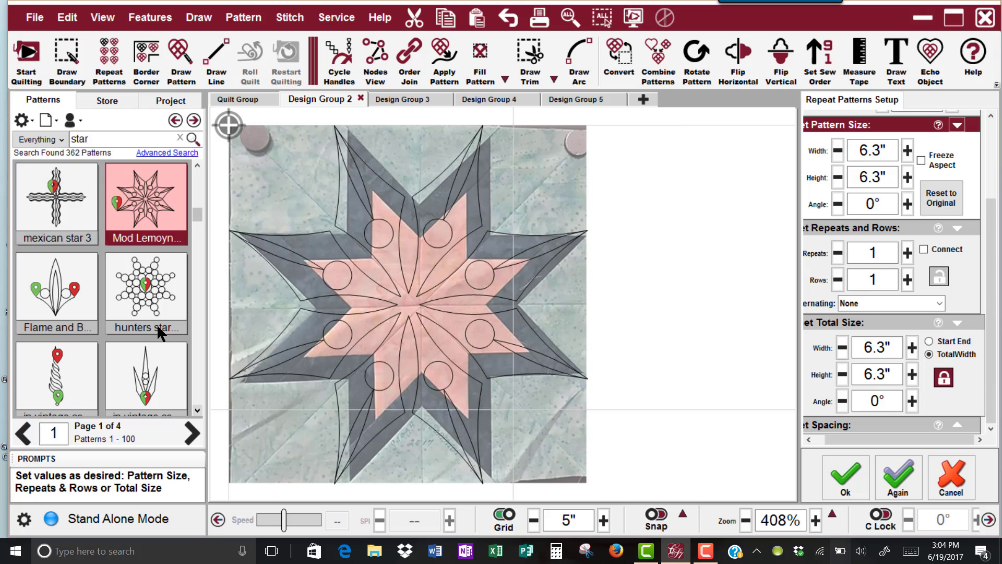
pyautogui.scroll(-1, 196, 406)
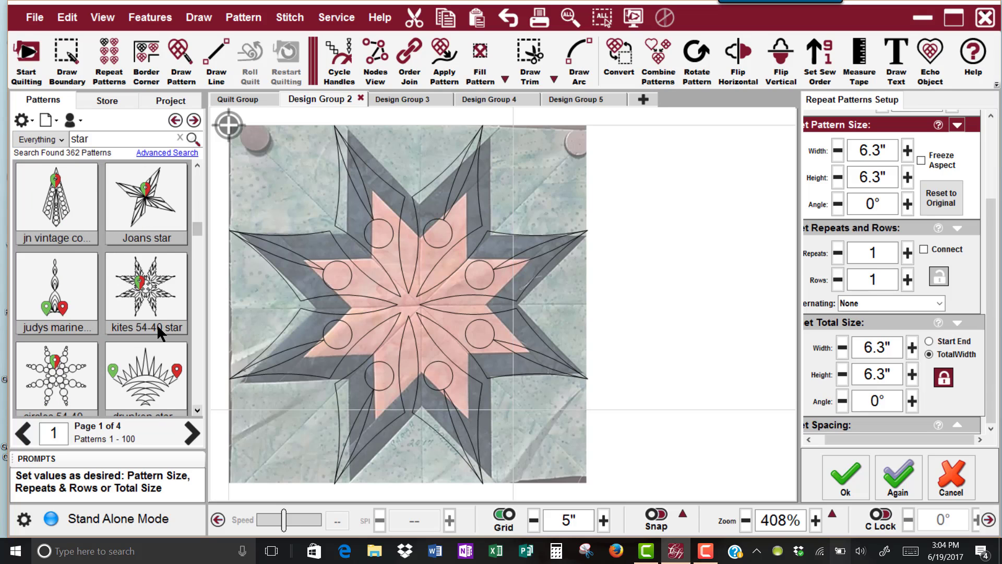
pyautogui.click(135, 295)
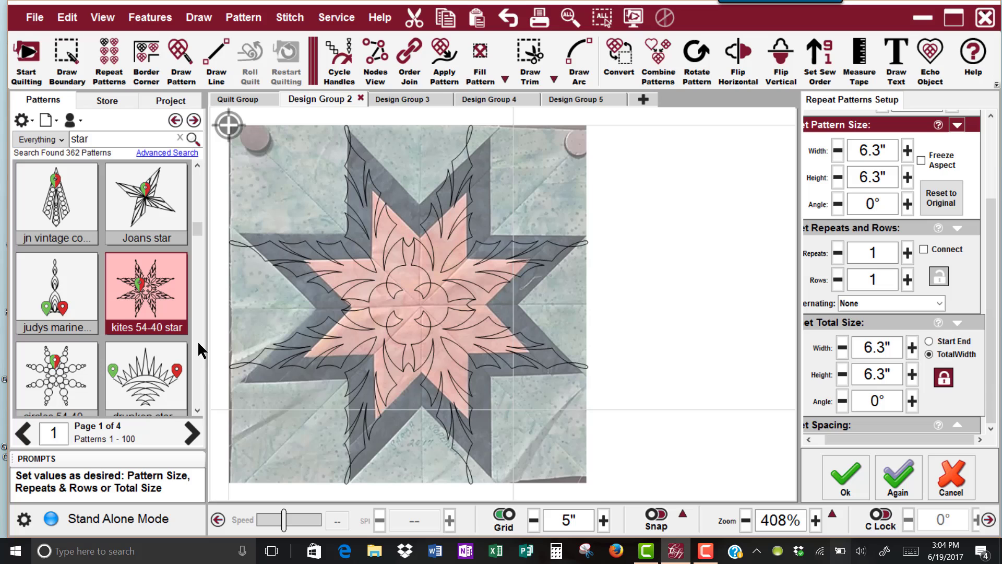
pyautogui.scroll(-1, 198, 406)
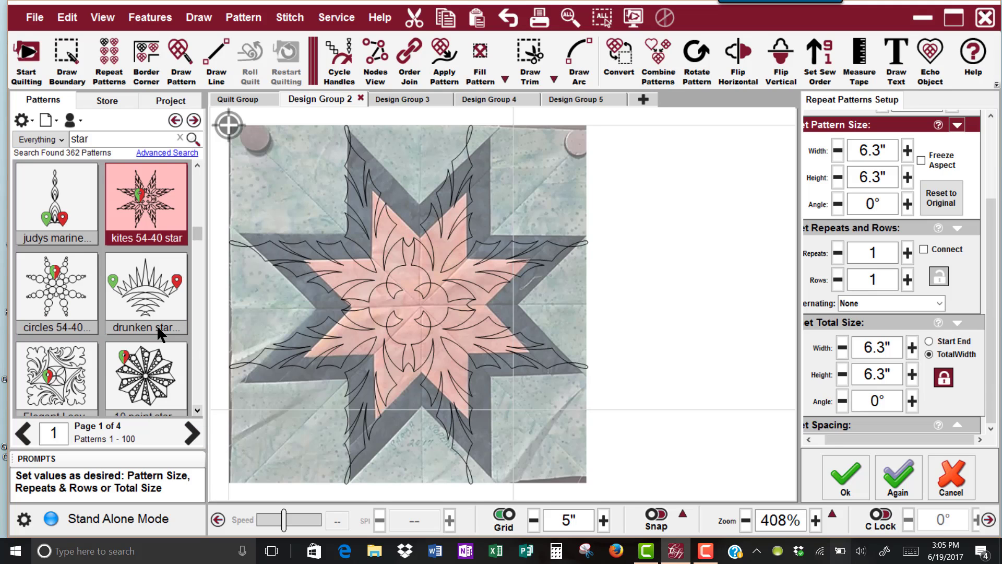
pyautogui.click(62, 381)
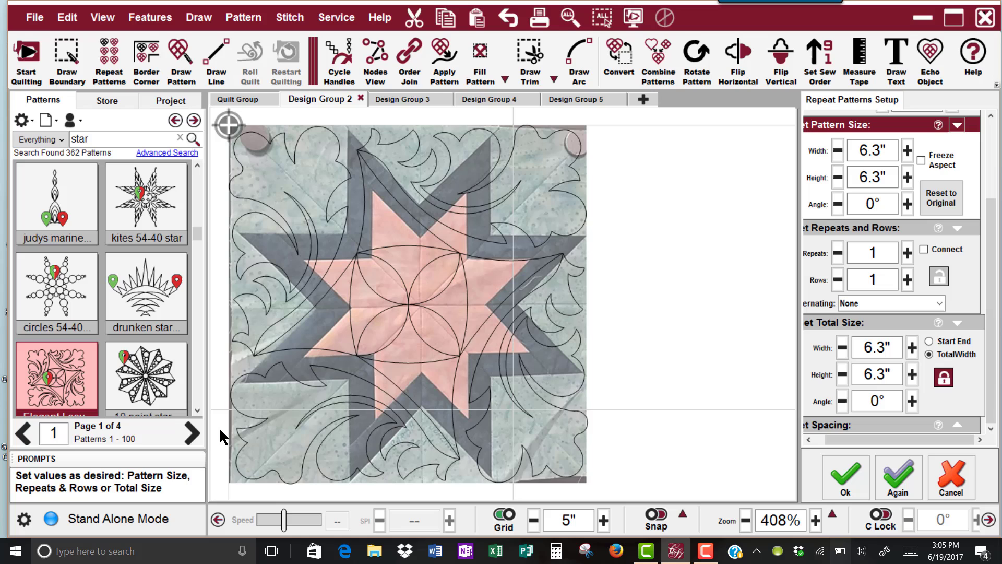
pyautogui.click(197, 410)
pyautogui.click(196, 410)
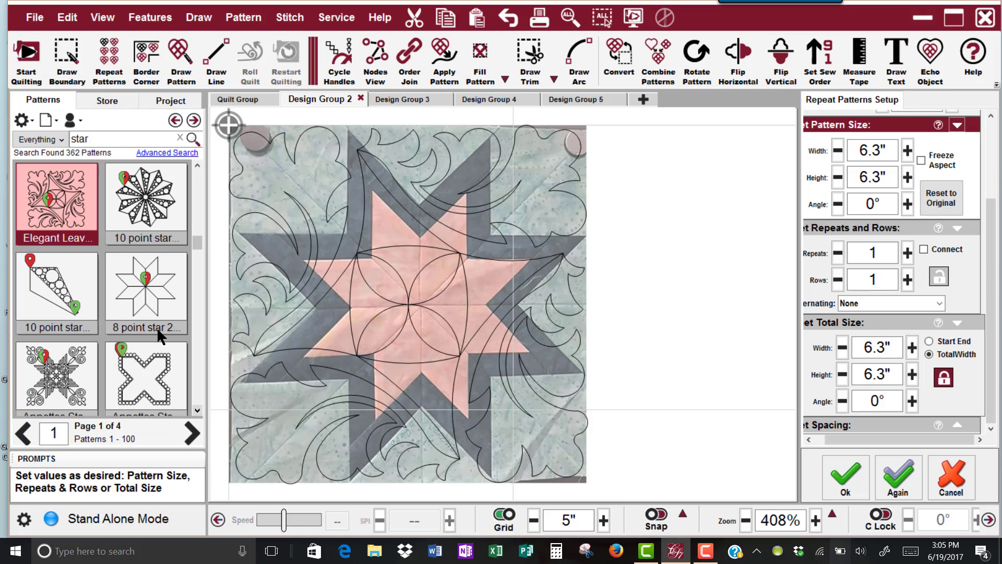
pyautogui.click(70, 373)
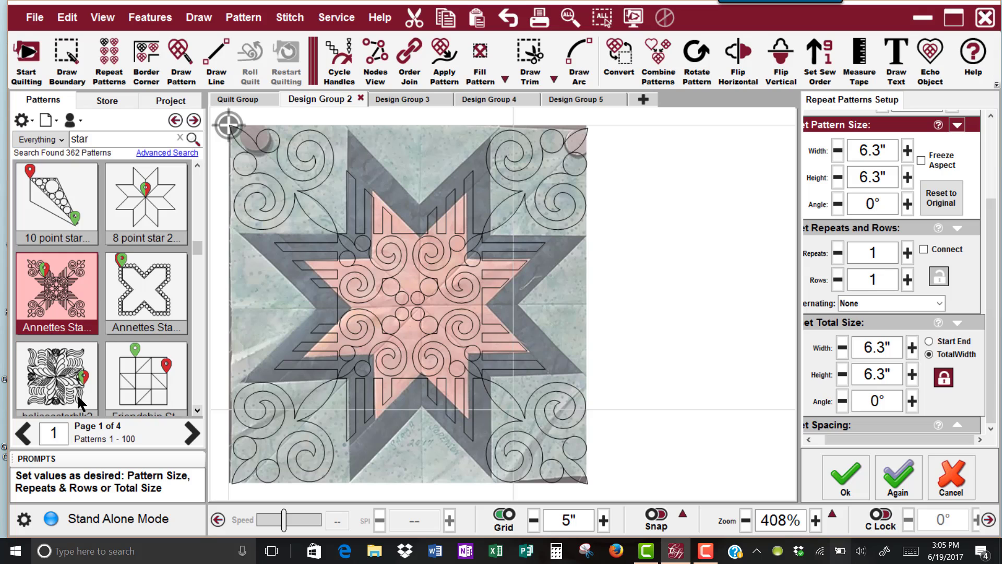
# Add the baliseastarblk2 pattern to the layout and move it off the block photo into the empty area beside it.
pyautogui.click(61, 387)
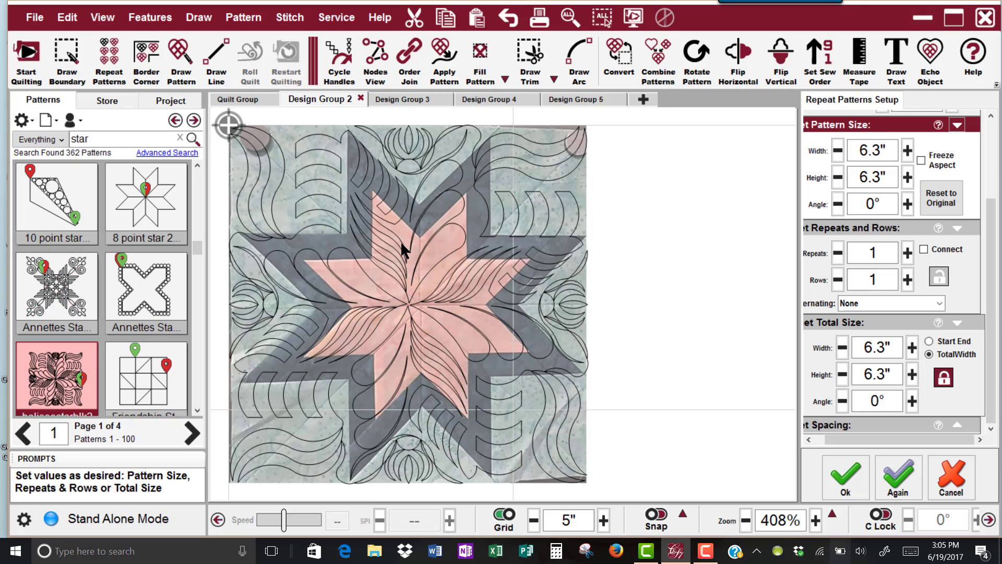
pyautogui.click(845, 473)
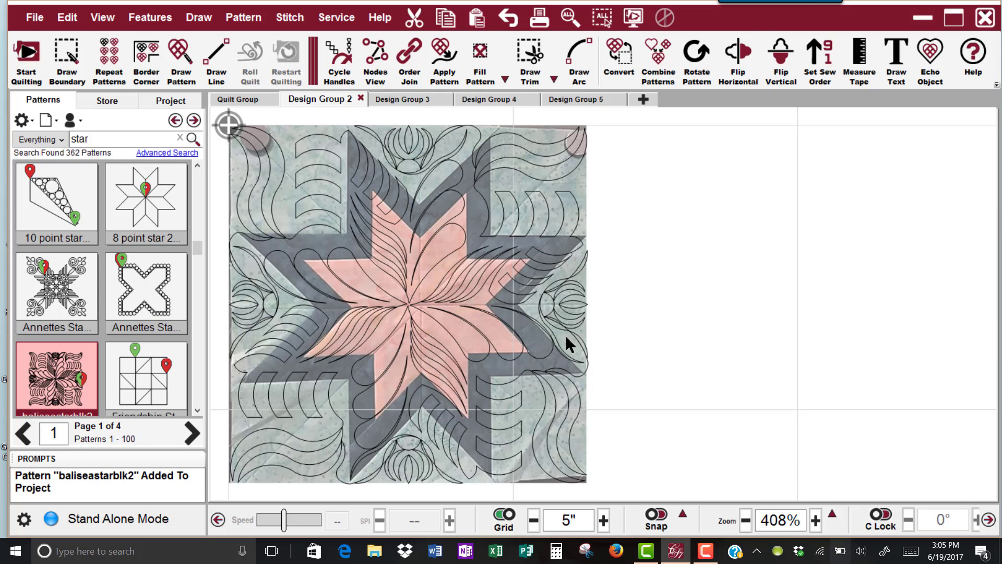
pyautogui.click(406, 313)
pyautogui.moveTo(406, 313); pyautogui.dragTo(913, 291)
pyautogui.click(620, 308)
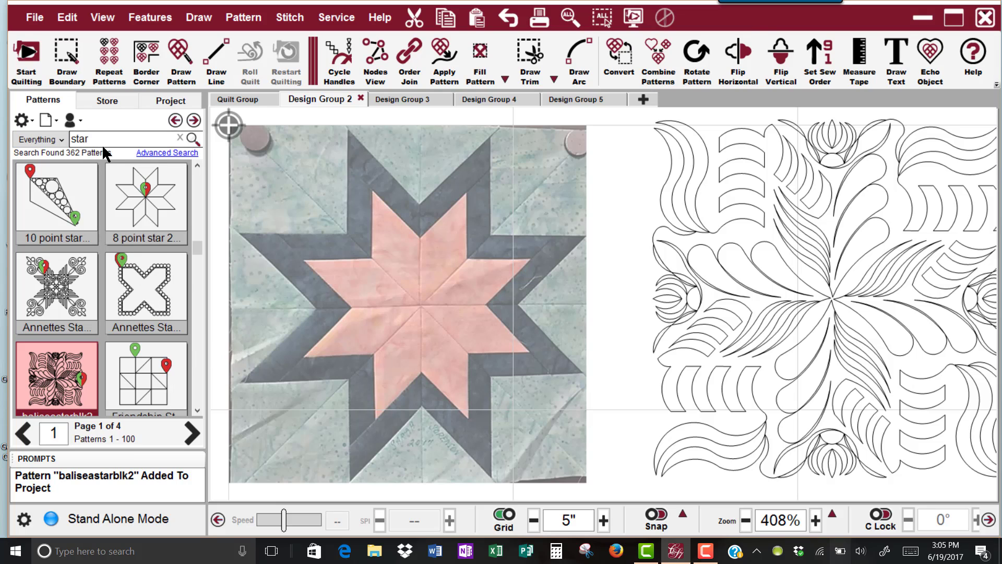
# Select the round star flower pattern on page 4 of the star results and measure the width of the block's upper-left corner square.
pyautogui.scroll(-3, 157, 325)
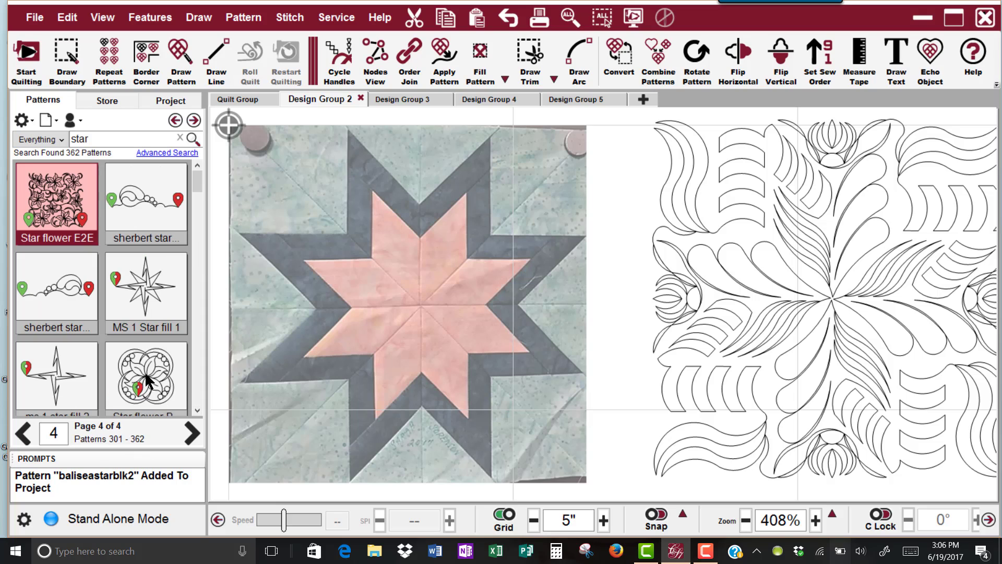
pyautogui.click(147, 379)
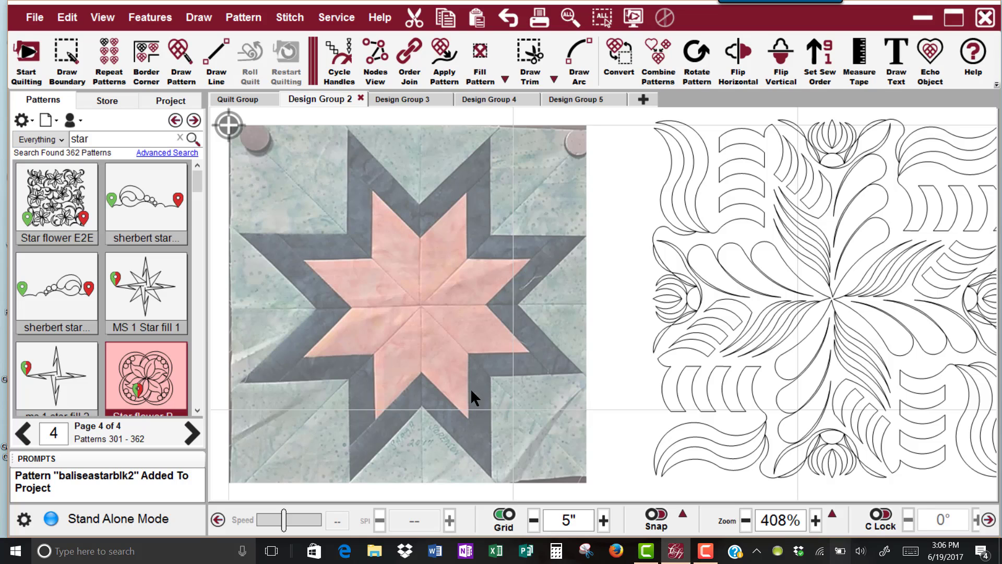
pyautogui.click(859, 60)
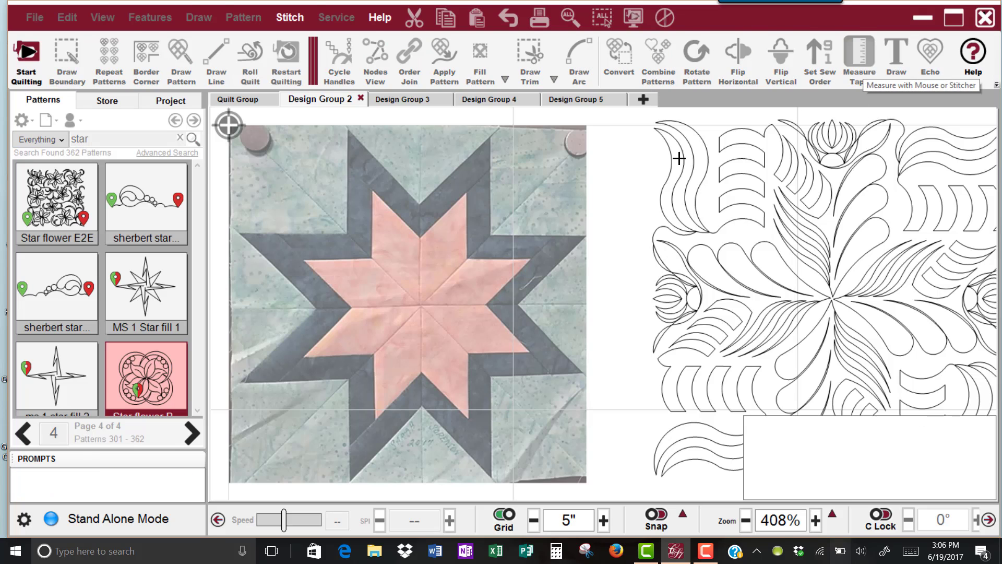
pyautogui.click(229, 180)
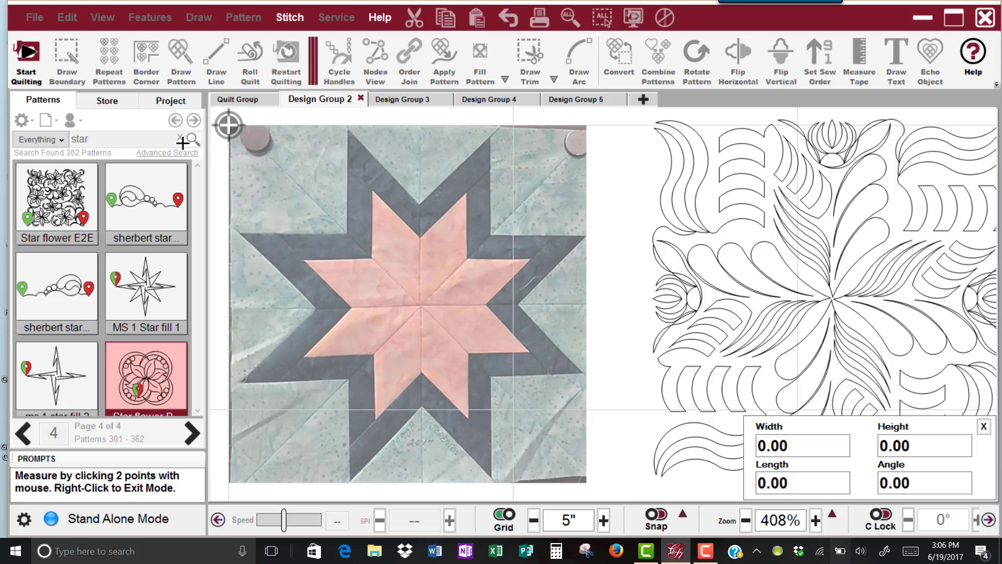
pyautogui.click(353, 177)
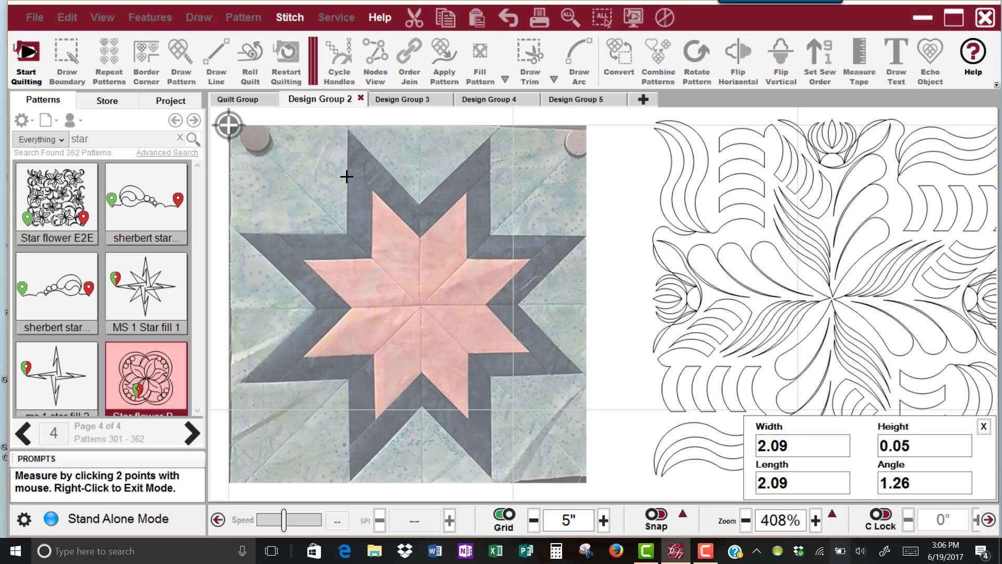
pyautogui.rightClick(278, 141)
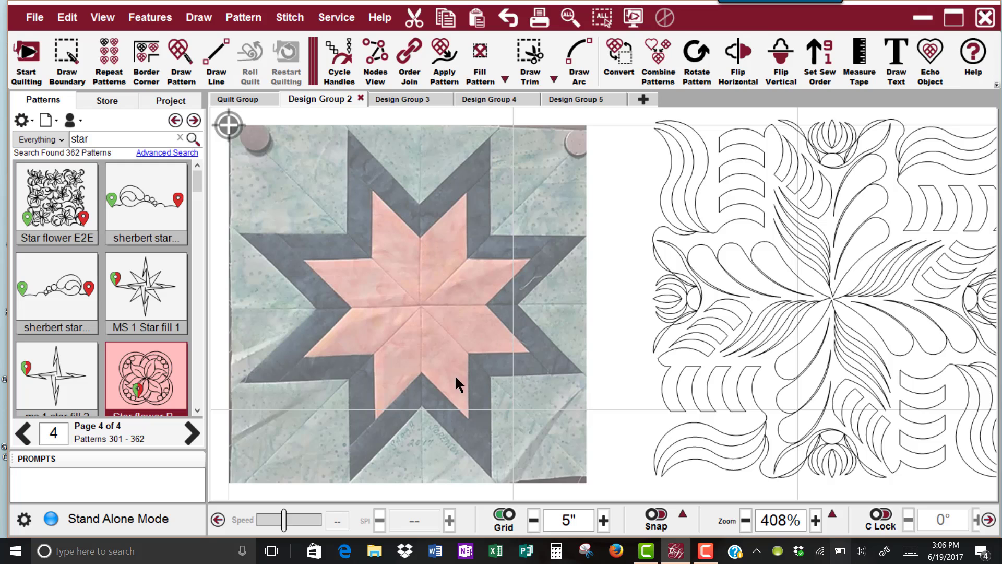
# Place the round star flower pattern with Repeat Patterns in the block's upper-left corner square and set its width to 2 inches.
pyautogui.click(109, 52)
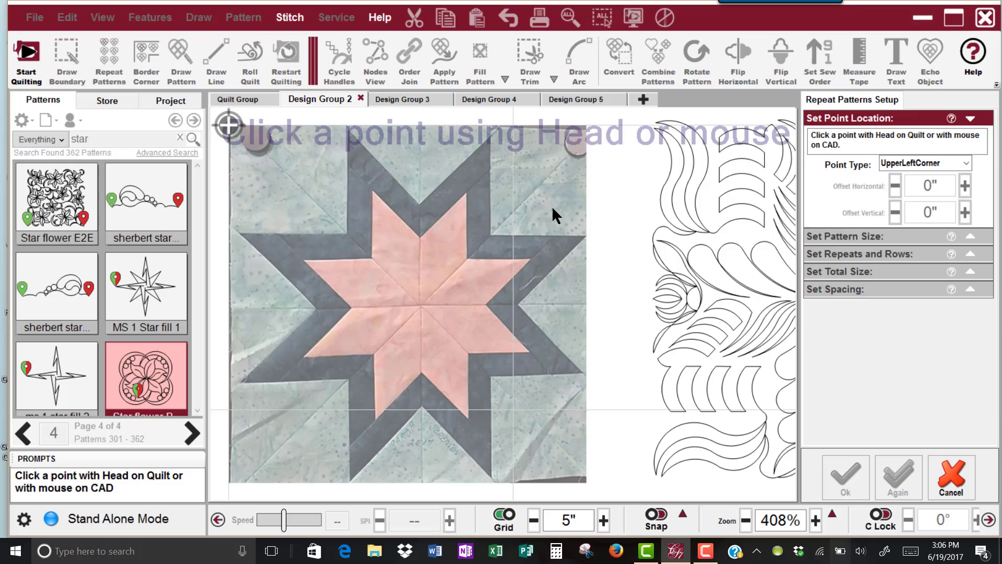
pyautogui.click(228, 126)
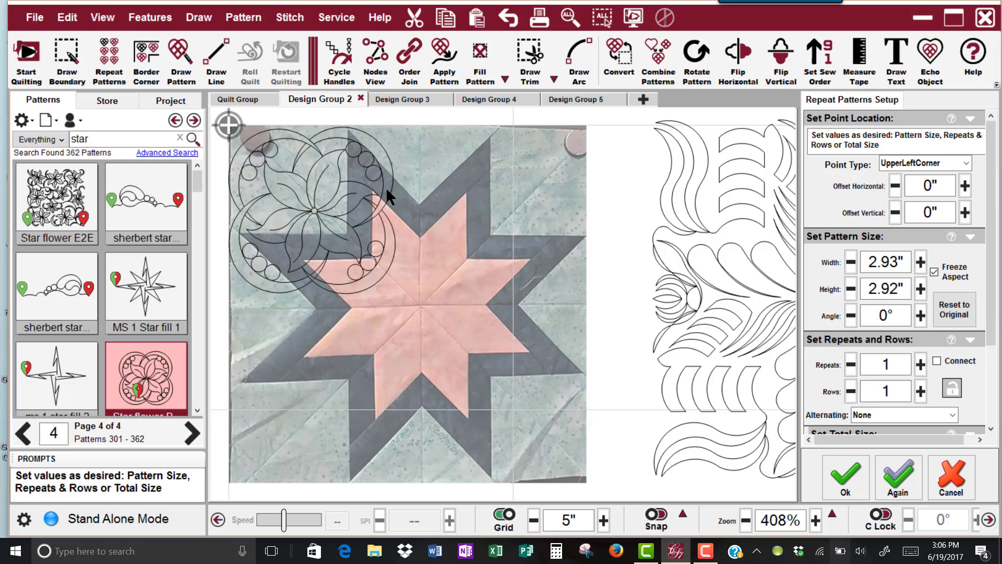
pyautogui.moveTo(906, 262); pyautogui.dragTo(873, 260)
pyautogui.press('BackSpace')
pyautogui.write('.')
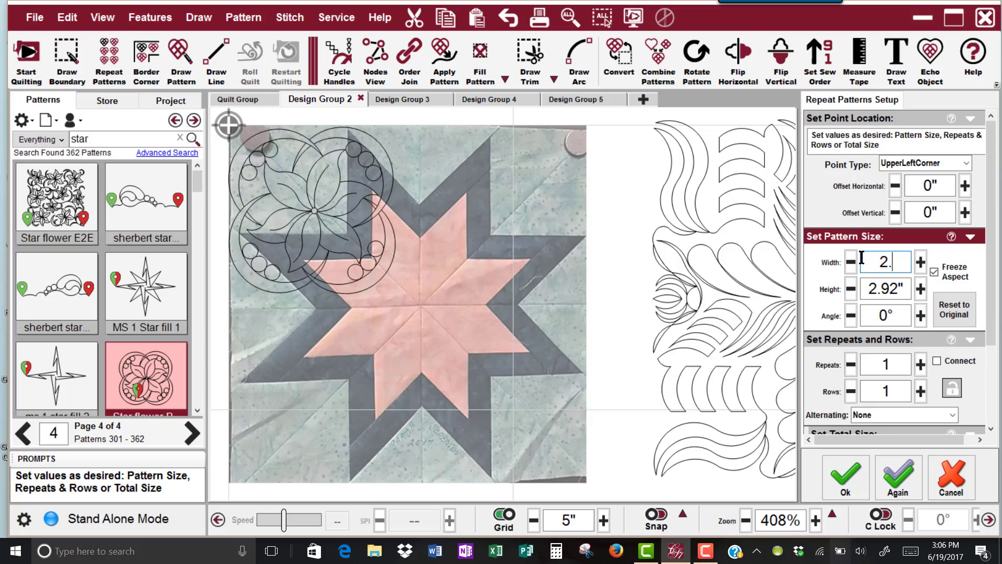
pyautogui.press('Return')
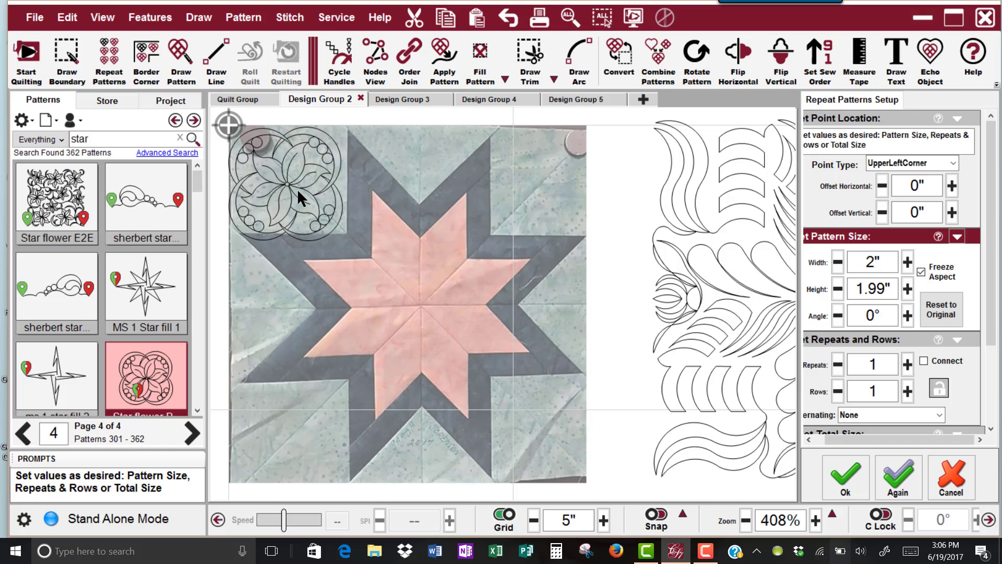
# Preview the MS 1 Star fill 1 pattern and the swirled star flower pattern in the block's upper-left corner square.
pyautogui.press('Up')
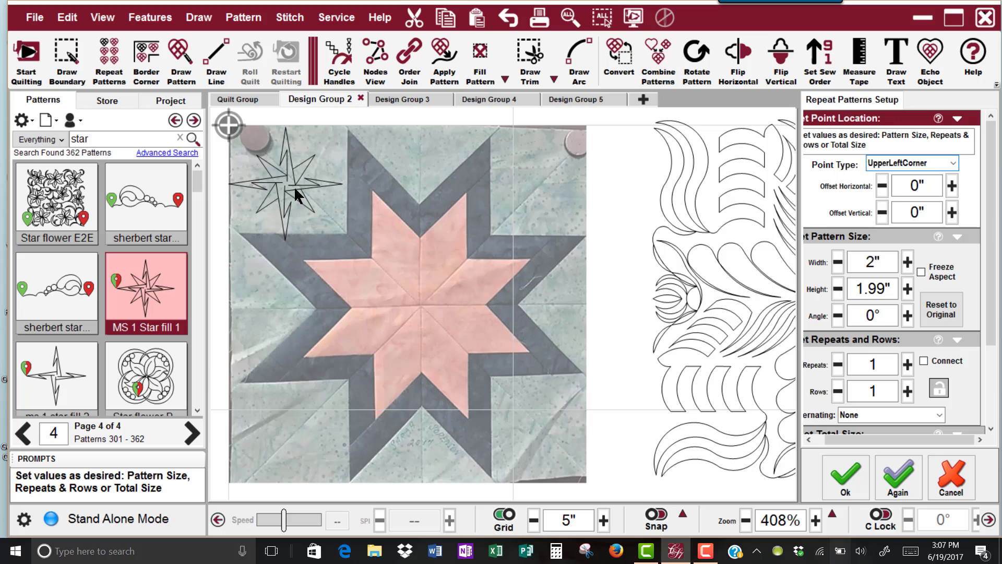
pyautogui.click(197, 410)
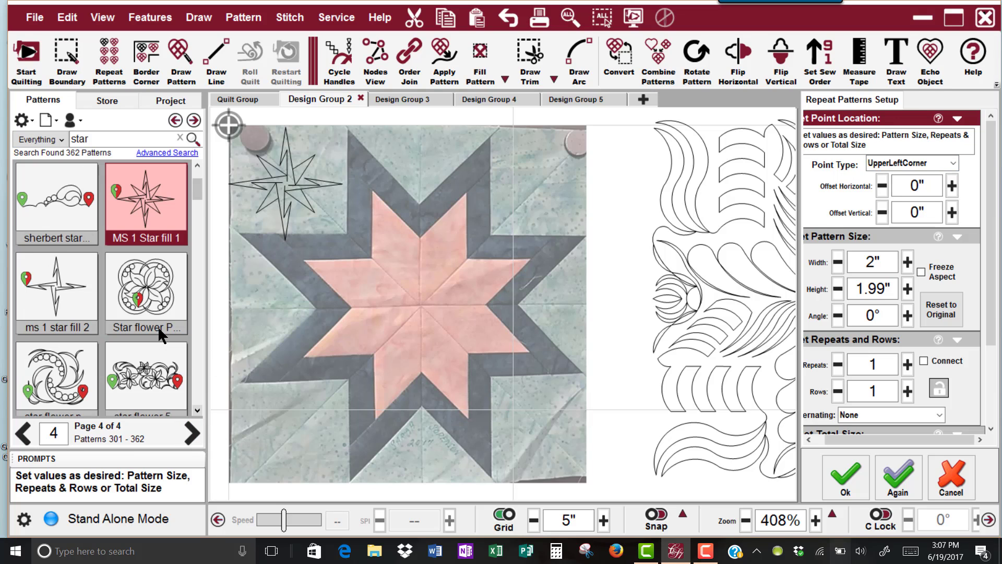
pyautogui.click(44, 365)
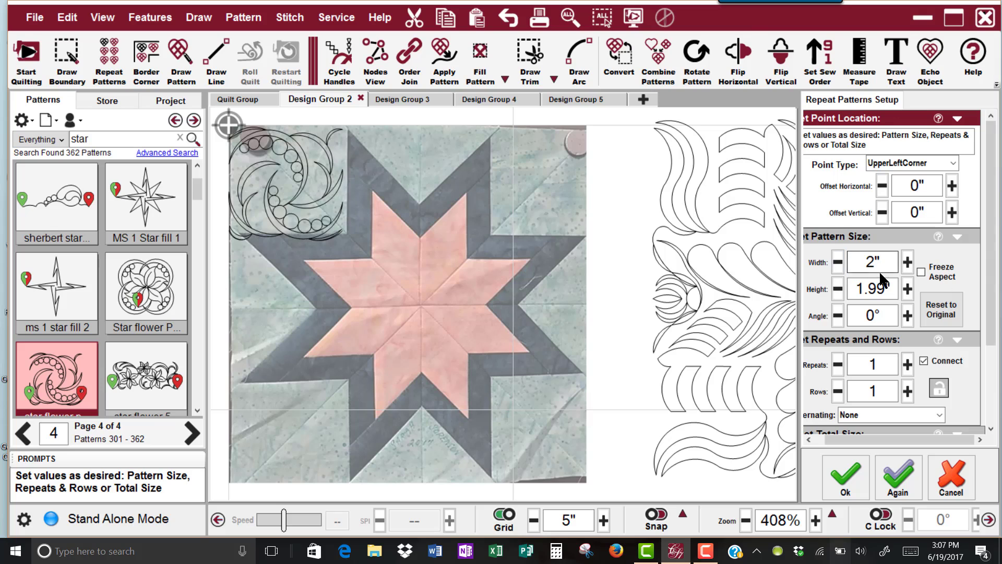
# Try the square Star Spangle pattern filled with many small stars in the upper-left corner square.
pyautogui.click(196, 409)
pyautogui.click(196, 409)
pyautogui.scroll(-1, 155, 327)
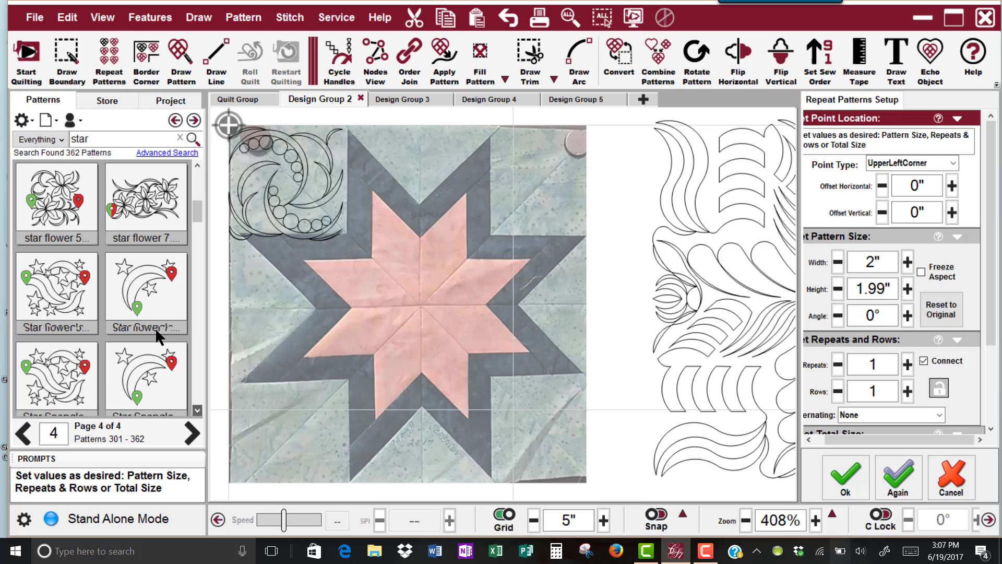
pyautogui.scroll(-1, 155, 327)
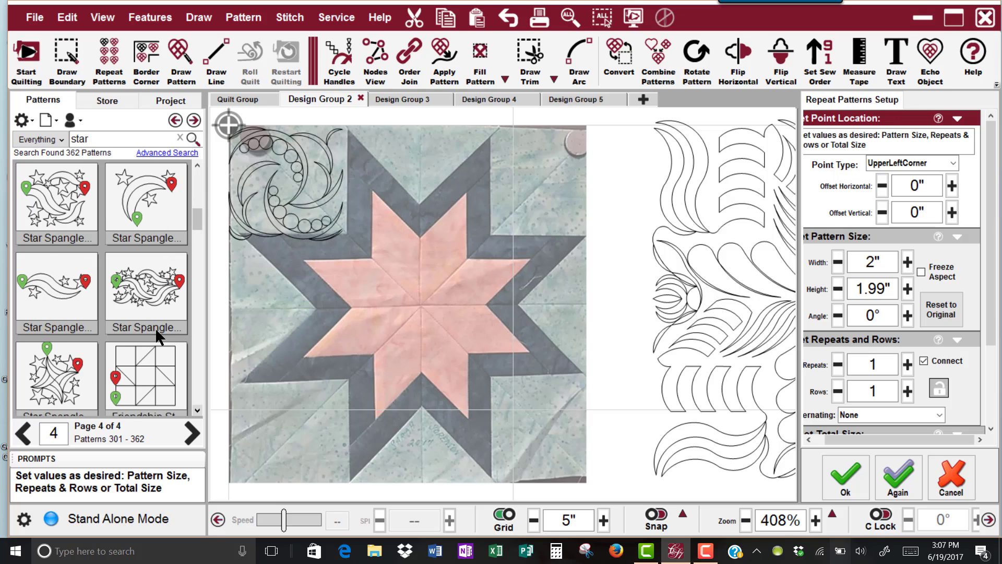
pyautogui.scroll(-1, 155, 327)
pyautogui.click(84, 318)
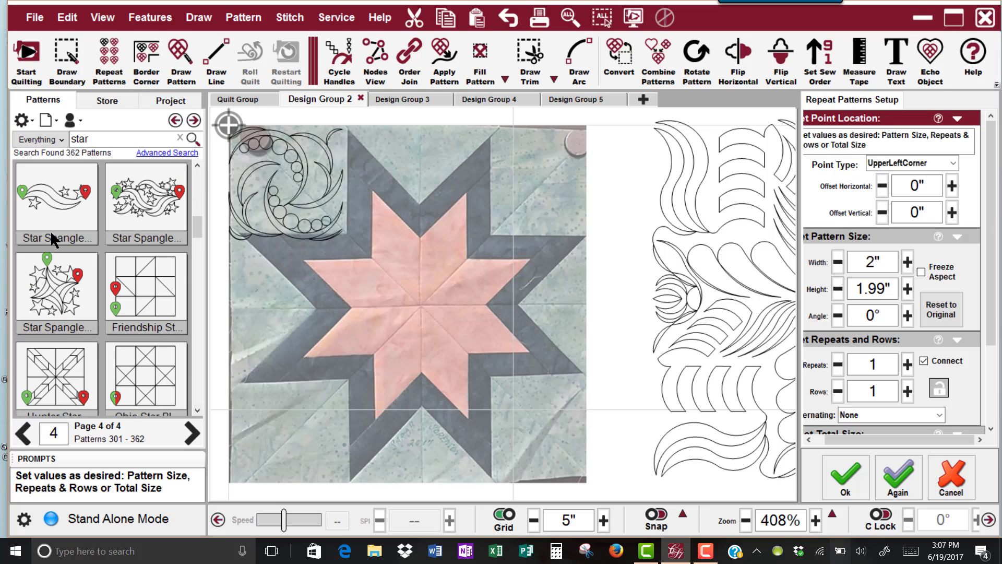
# Preview the star spangle pattern with one star and curved streamers in the corner square and select it there.
pyautogui.click(197, 409)
pyautogui.scroll(-3, 158, 324)
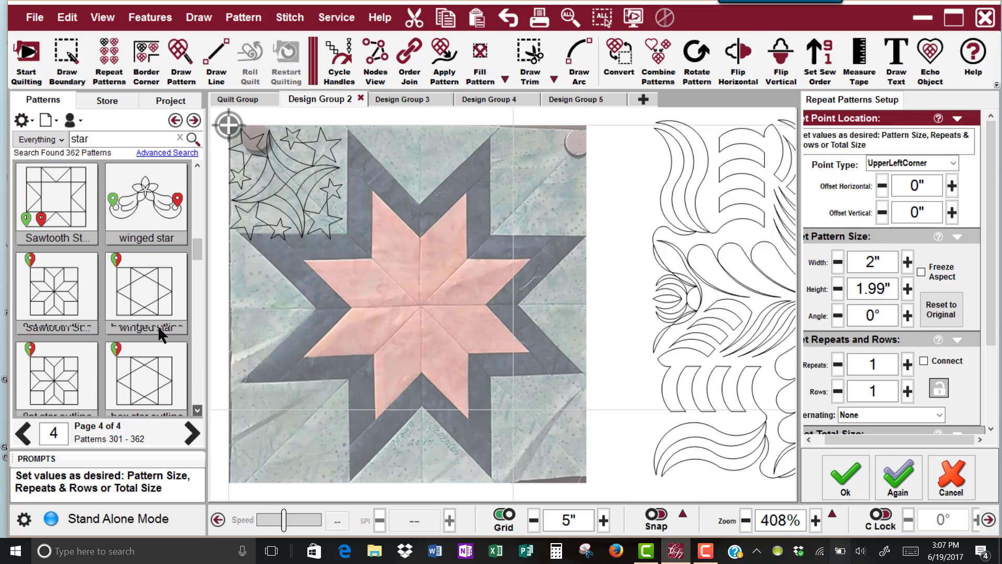
pyautogui.scroll(-4, 158, 325)
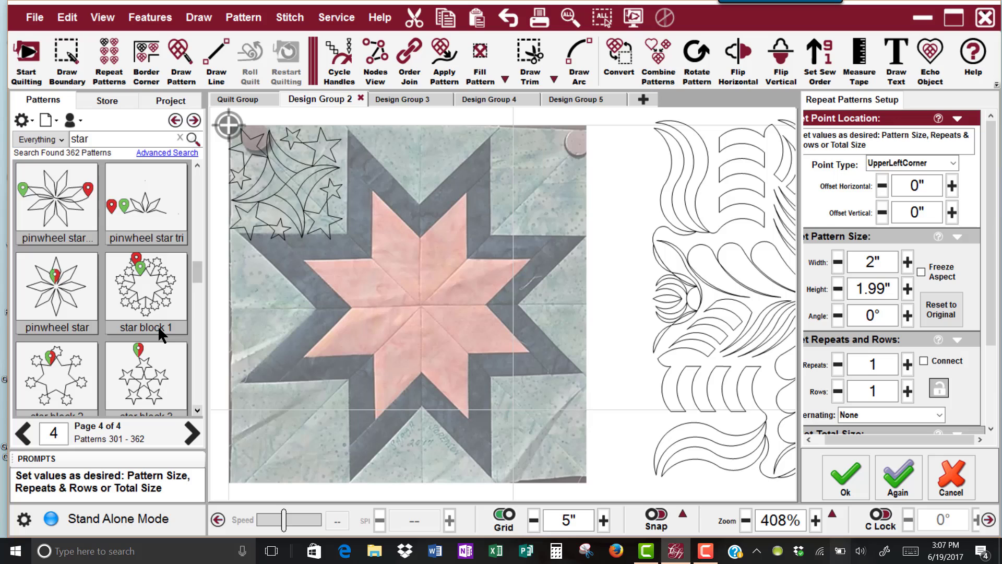
pyautogui.scroll(-4, 158, 324)
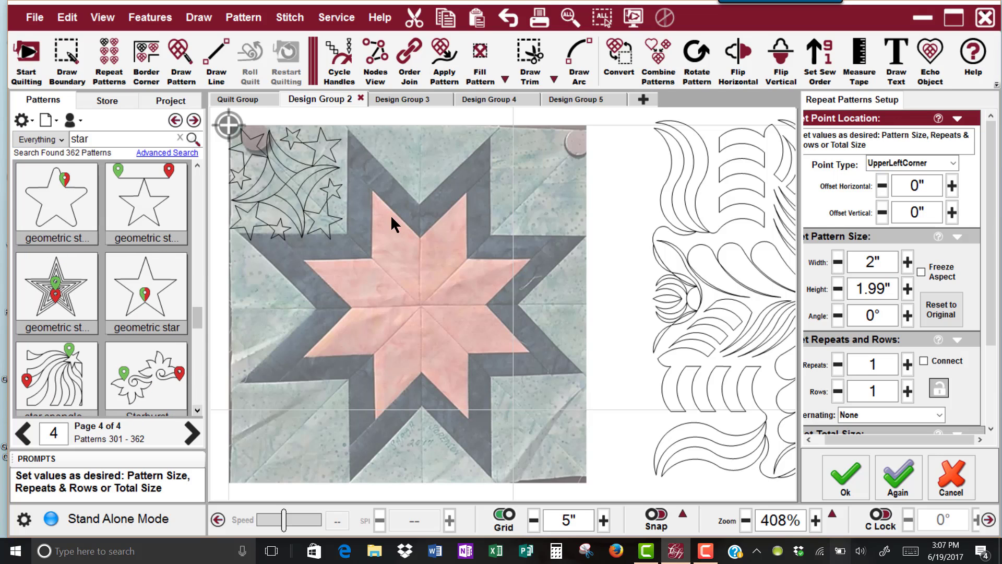
pyautogui.click(59, 380)
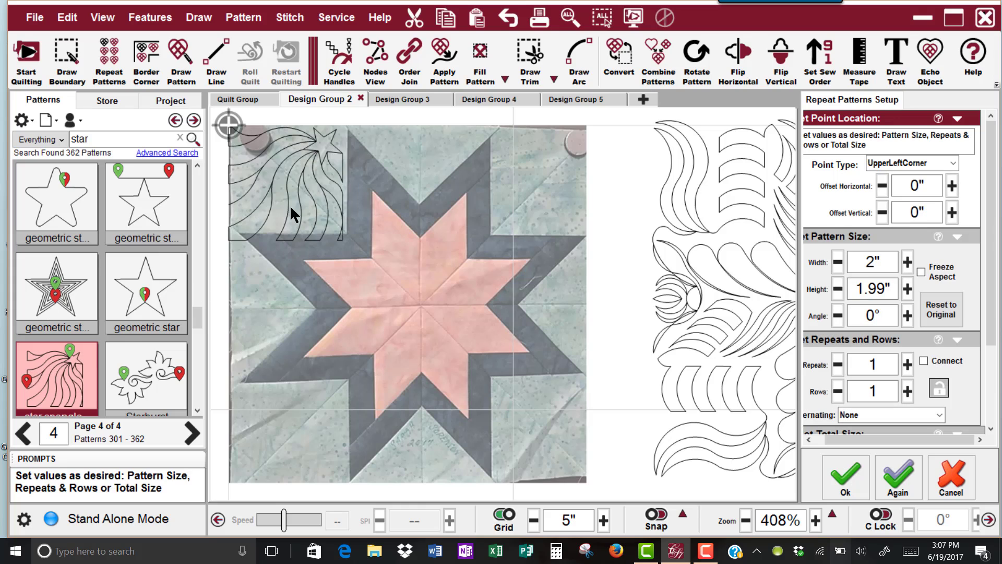
pyautogui.click(293, 181)
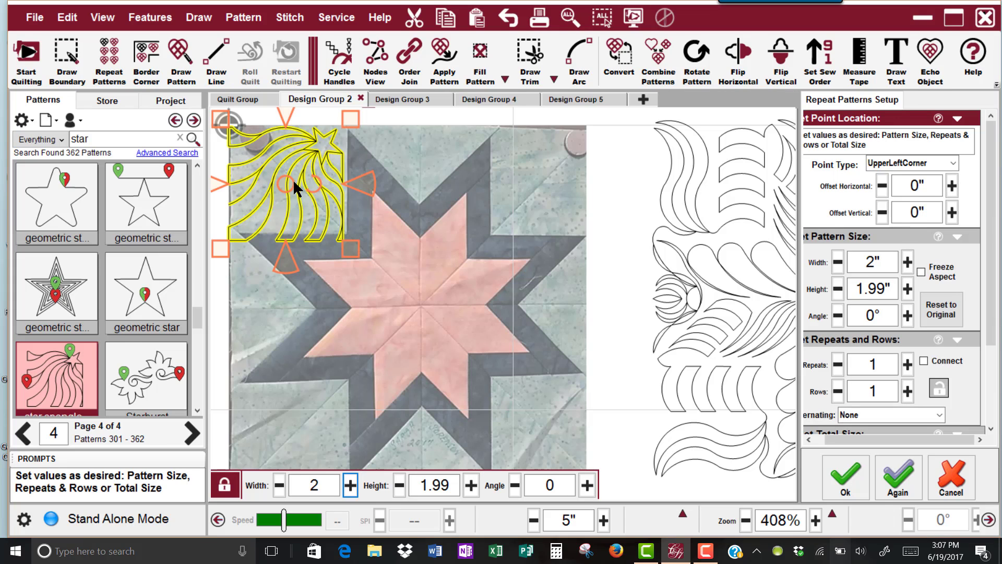
pyautogui.moveTo(291, 183); pyautogui.dragTo(302, 177)
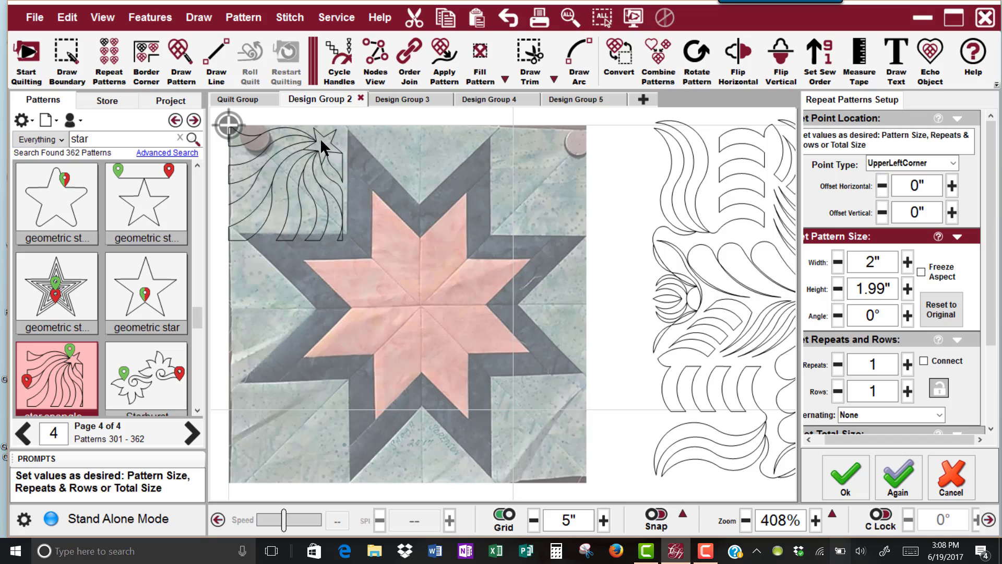
# Set the angle of the star spangle pattern in the corner square to 180°.
pyautogui.click(866, 315)
pyautogui.doubleClick(865, 315)
pyautogui.write('180')
pyautogui.press('Return')
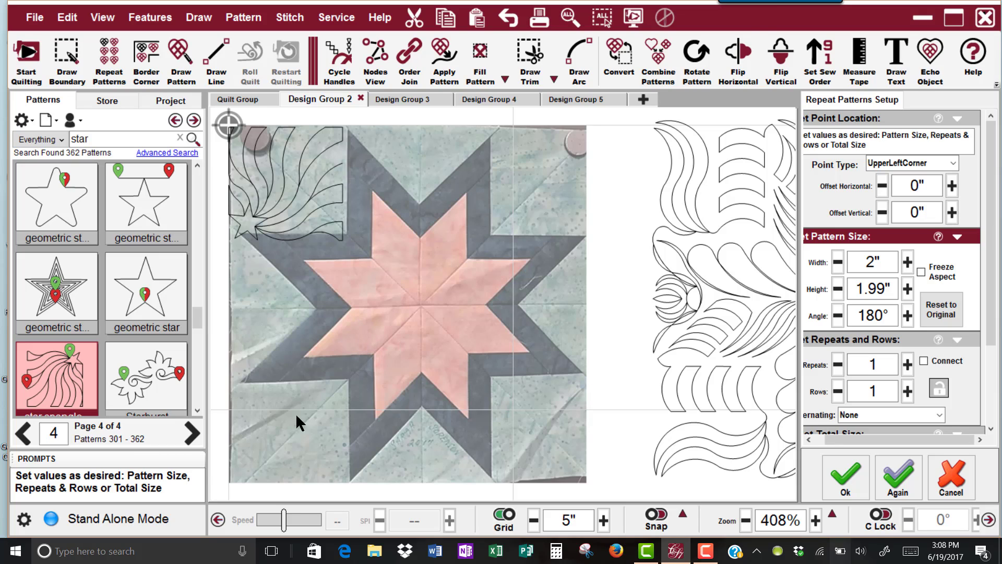
pyautogui.click(198, 410)
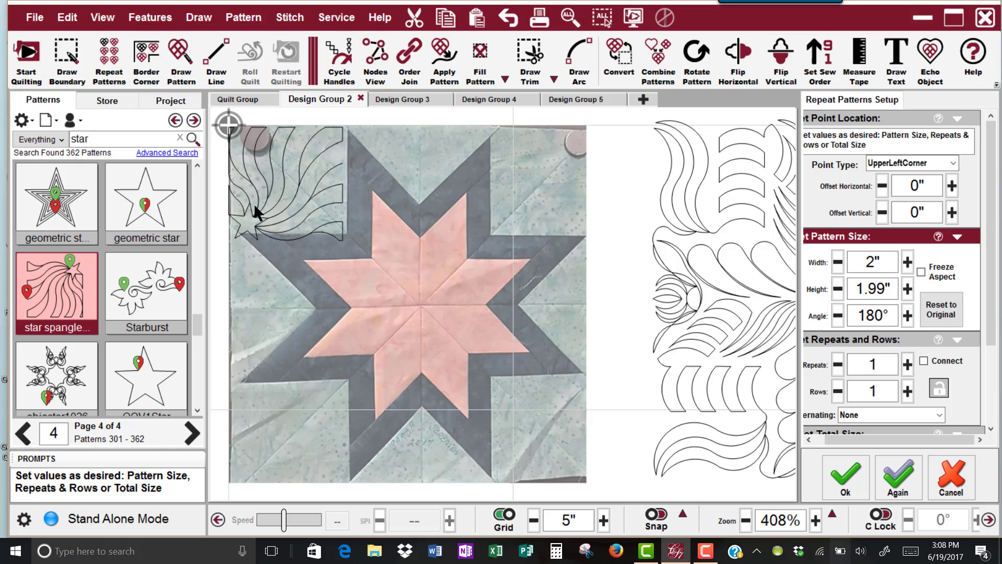
pyautogui.click(197, 407)
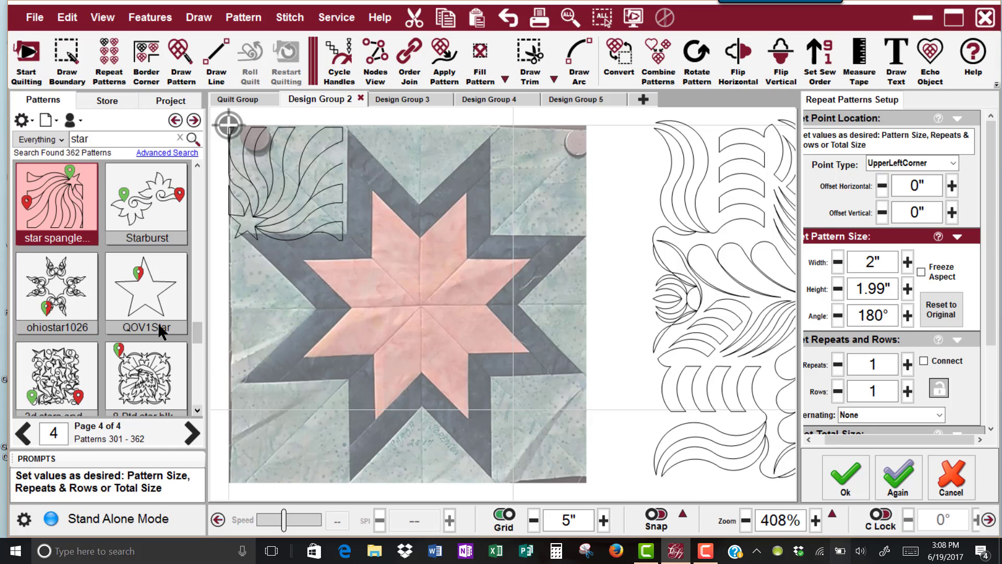
pyautogui.scroll(-1, 158, 321)
pyautogui.scroll(-2, 157, 322)
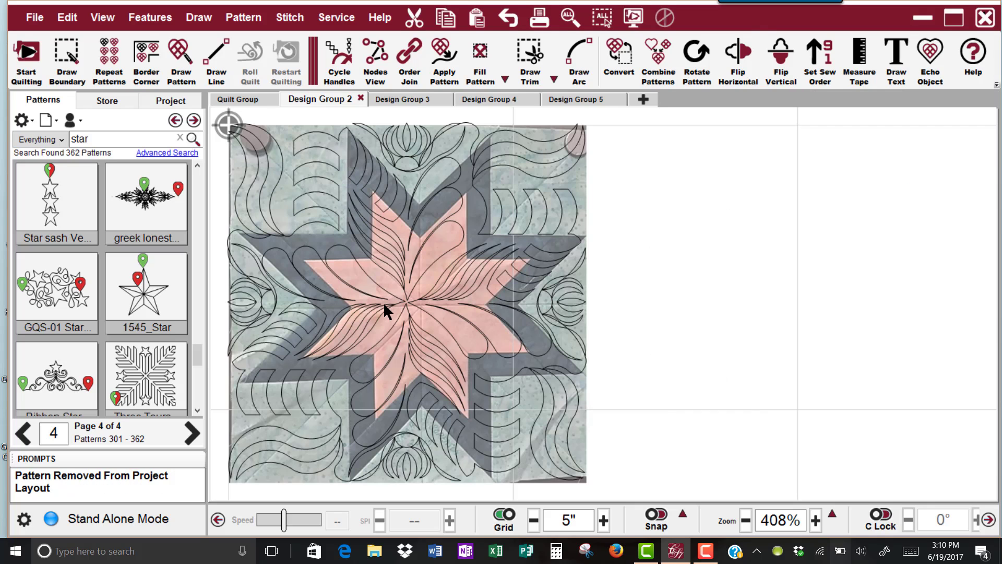
# Select the full-size star block pattern over the block photo to check its size and fit, and clear the selection.
pyautogui.click(315, 240)
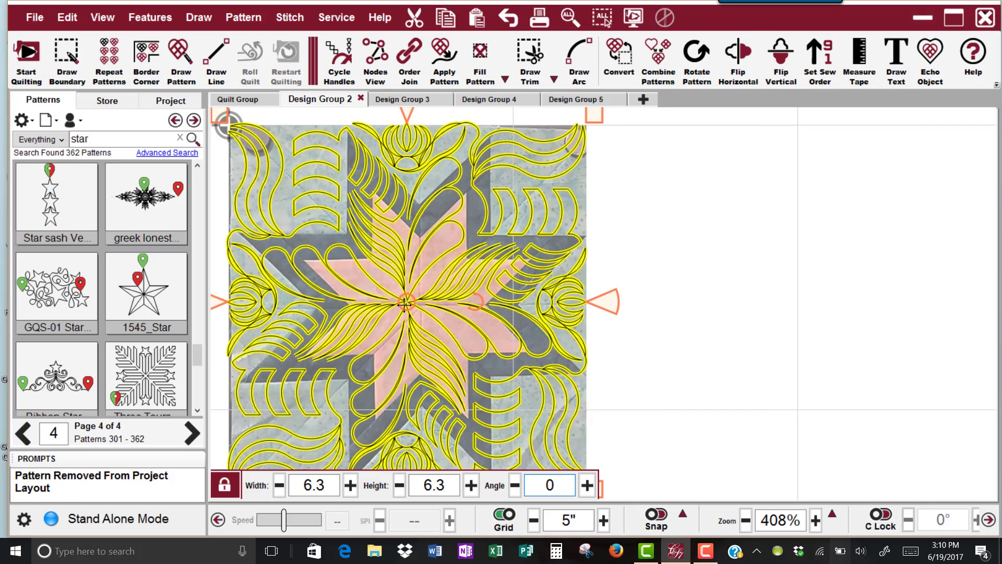
pyautogui.click(673, 247)
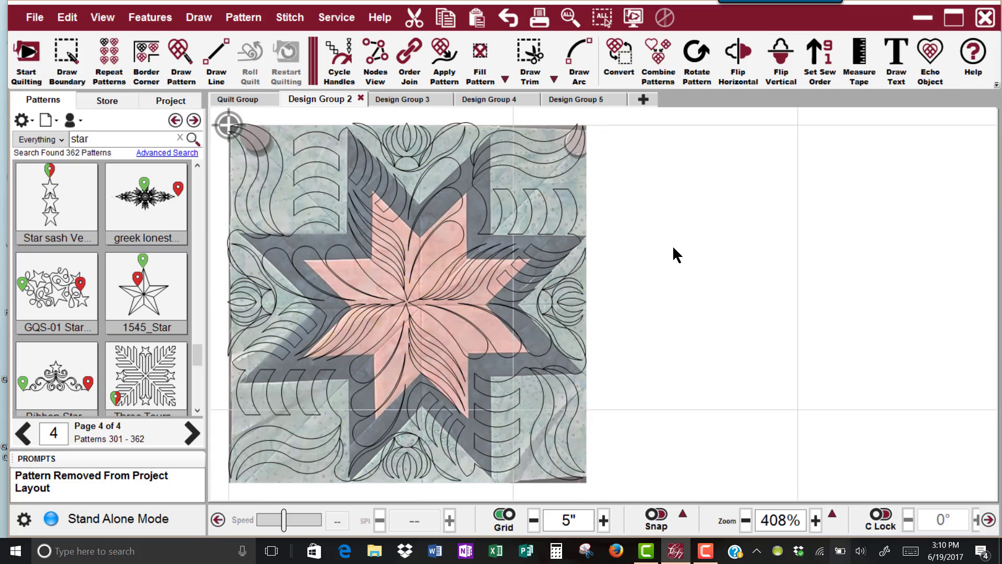